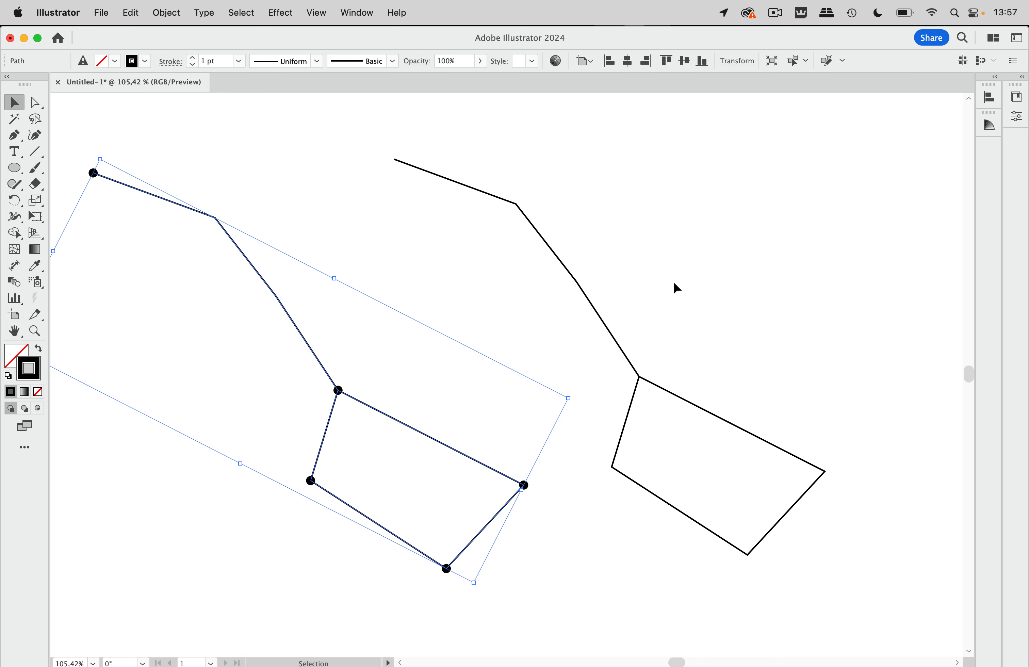
Shift the plain Big Dipper line path further to the right
scroll(673, 282, "right", 10)
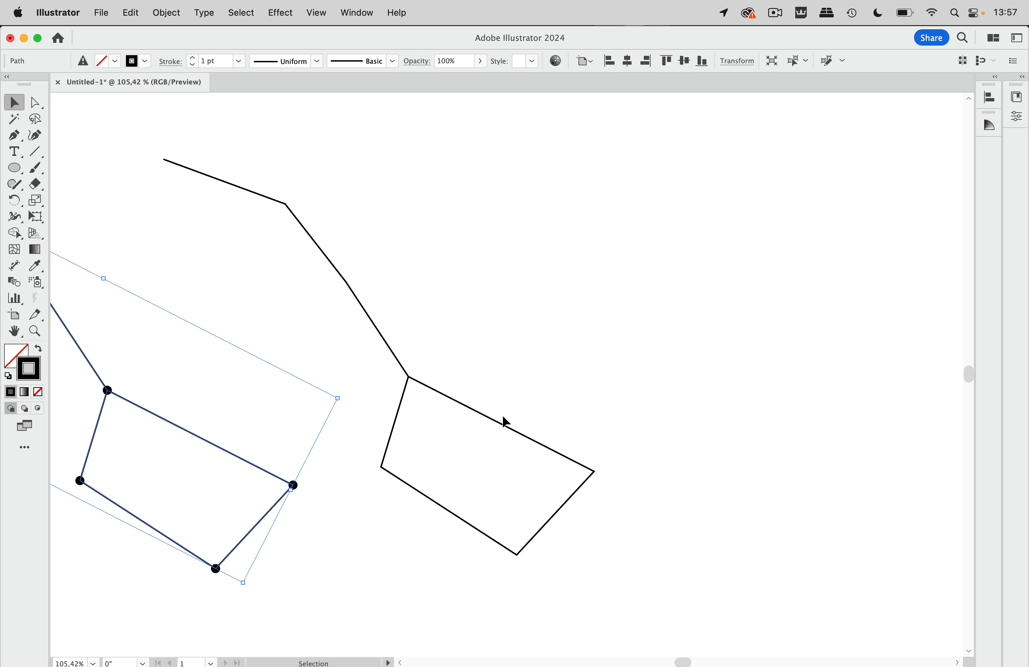
left_click_drag(504, 425, 691, 424)
scroll(689, 419, "right", 7)
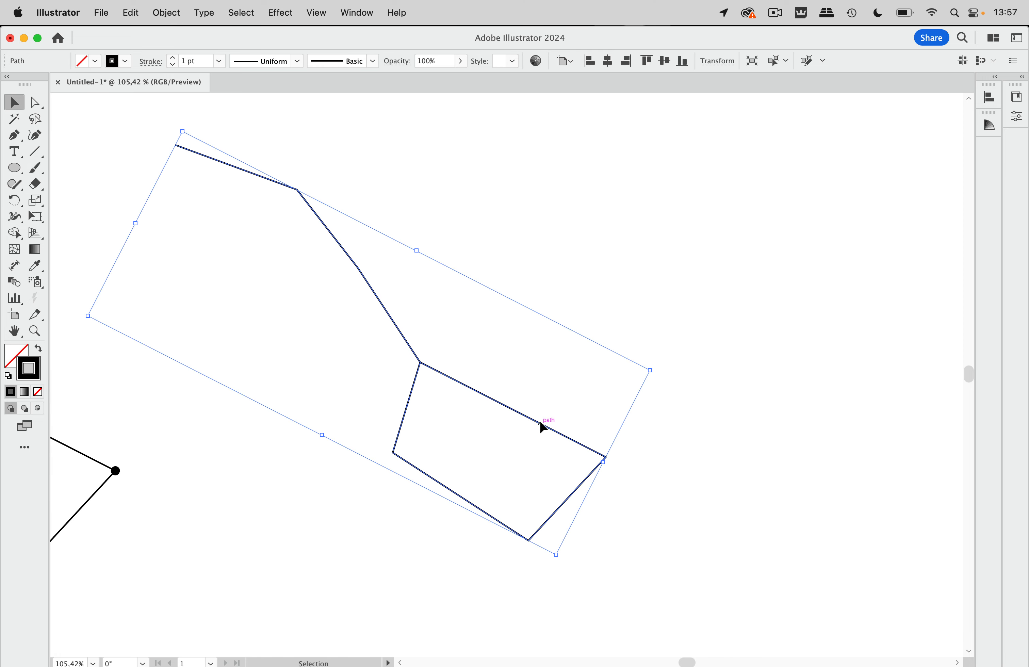
left_click_drag(544, 423, 562, 424)
scroll(563, 425, "right", 4)
Option-drag a duplicate of the path to the right, then reselect the left original
key("super+a")
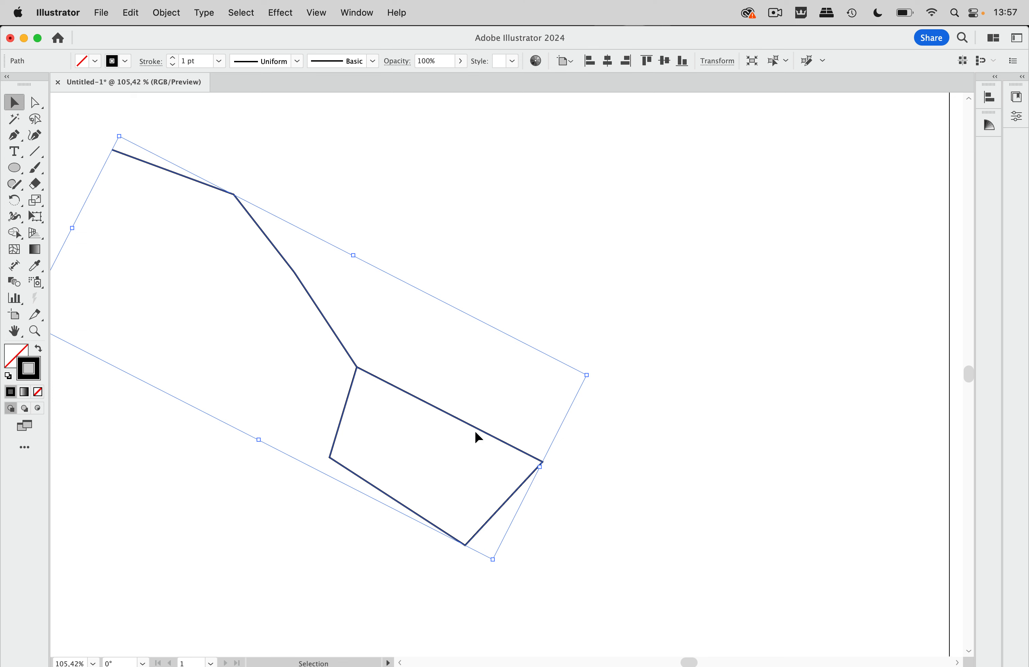
left_click_drag(478, 429, 823, 409)
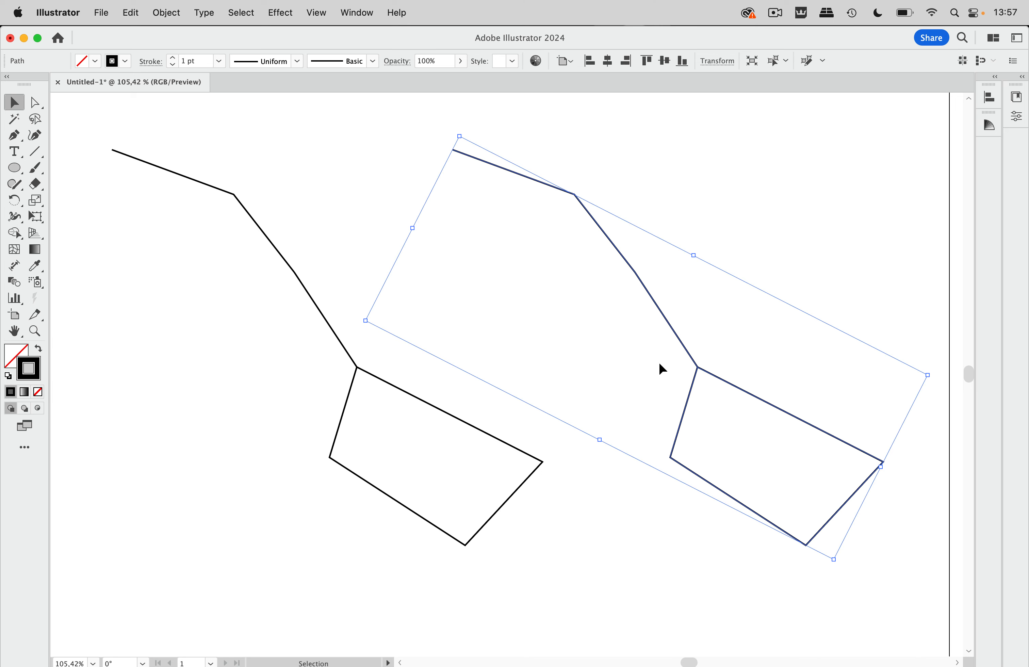
left_click_drag(670, 334, 797, 334)
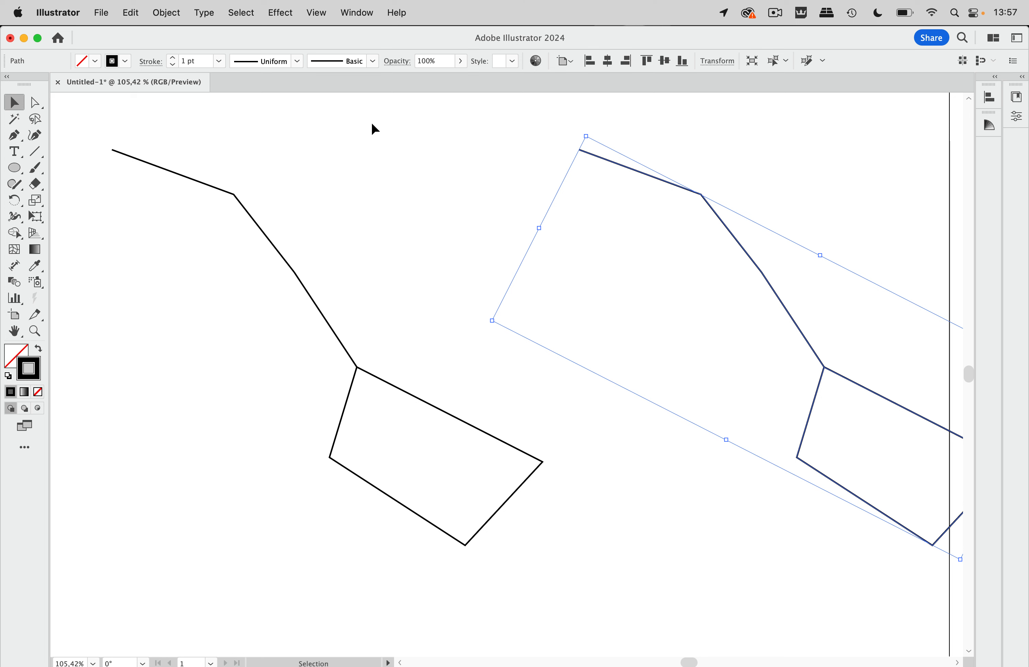
left_click(380, 163)
left_click(375, 379)
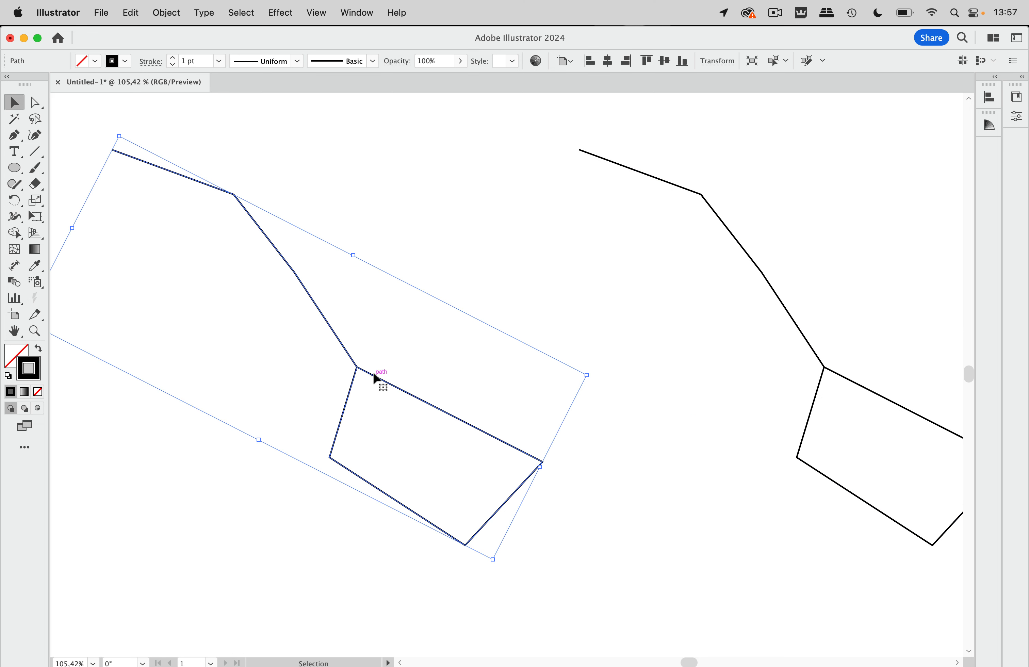
Marquee-select every anchor of the left path and cut it at those anchor points
key("a")
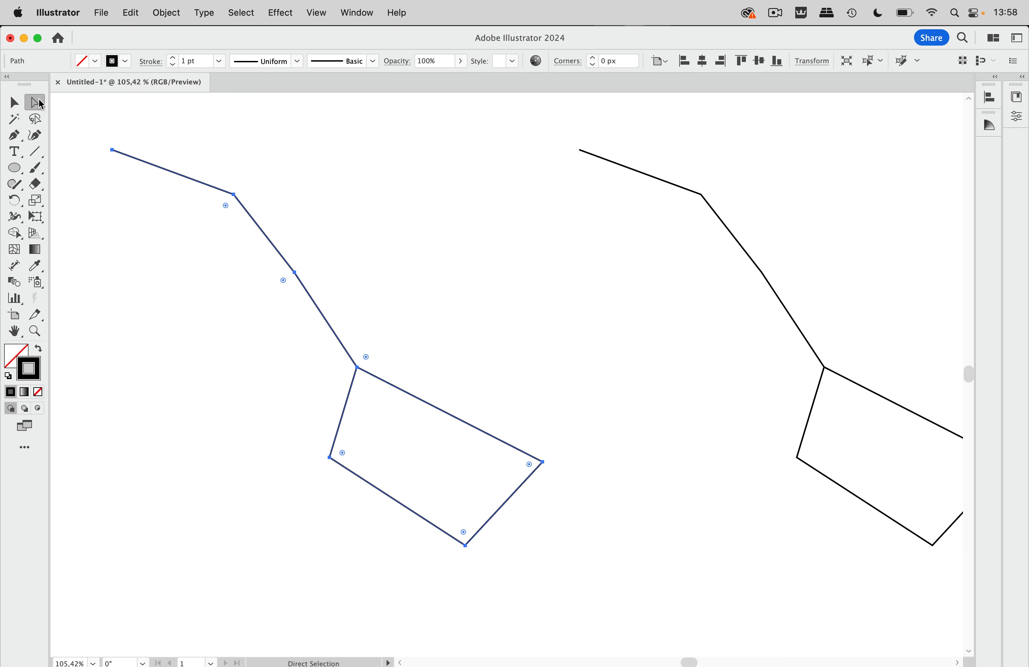
left_click_drag(204, 138, 559, 592)
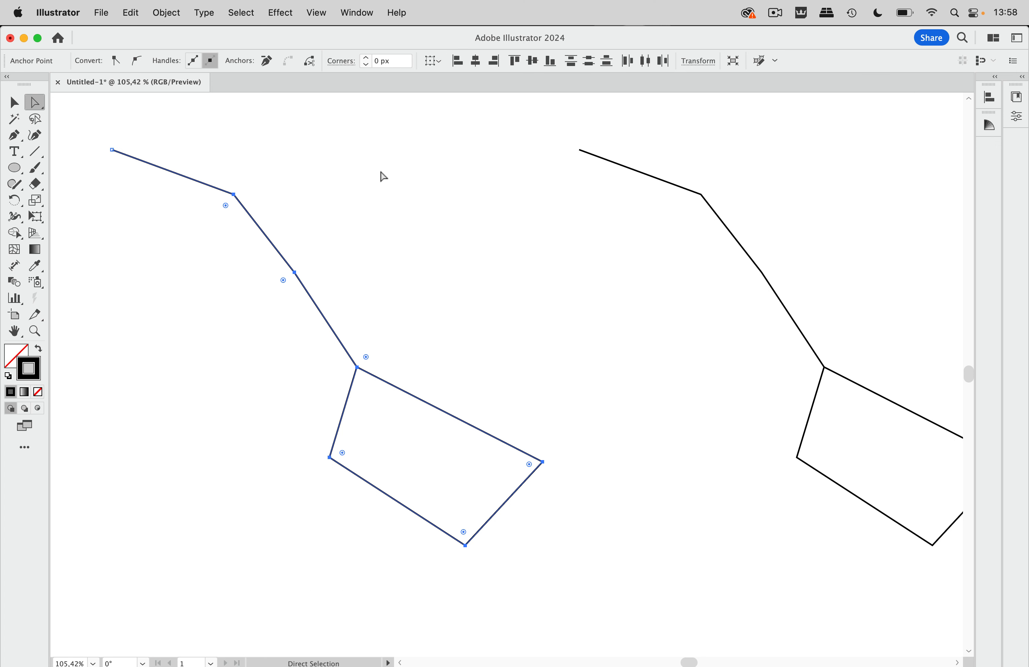
left_click(314, 65)
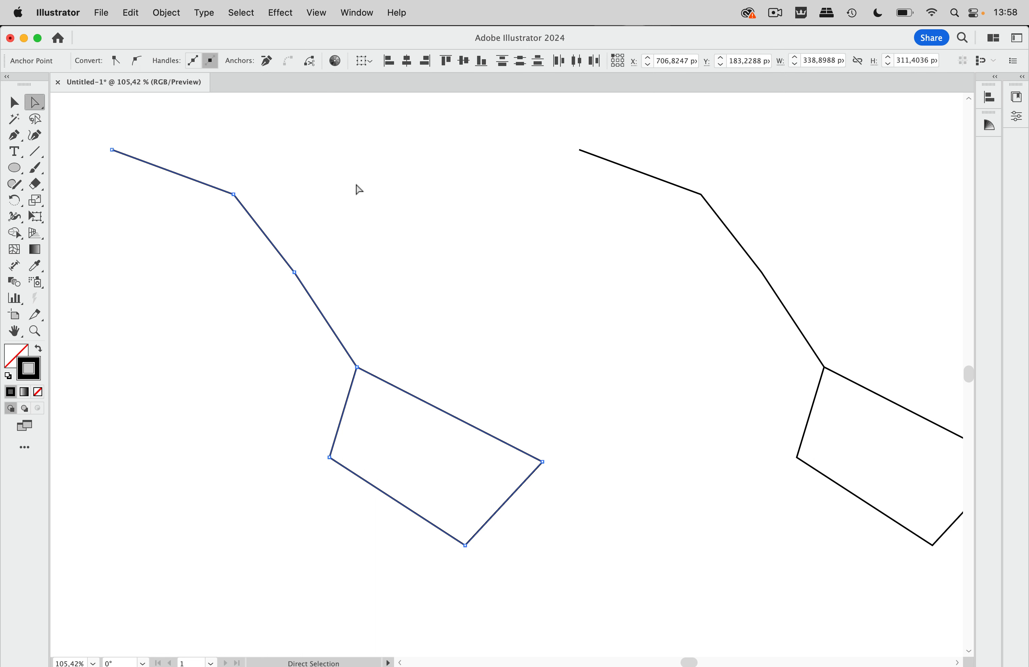
left_click(358, 189)
left_click(15, 103)
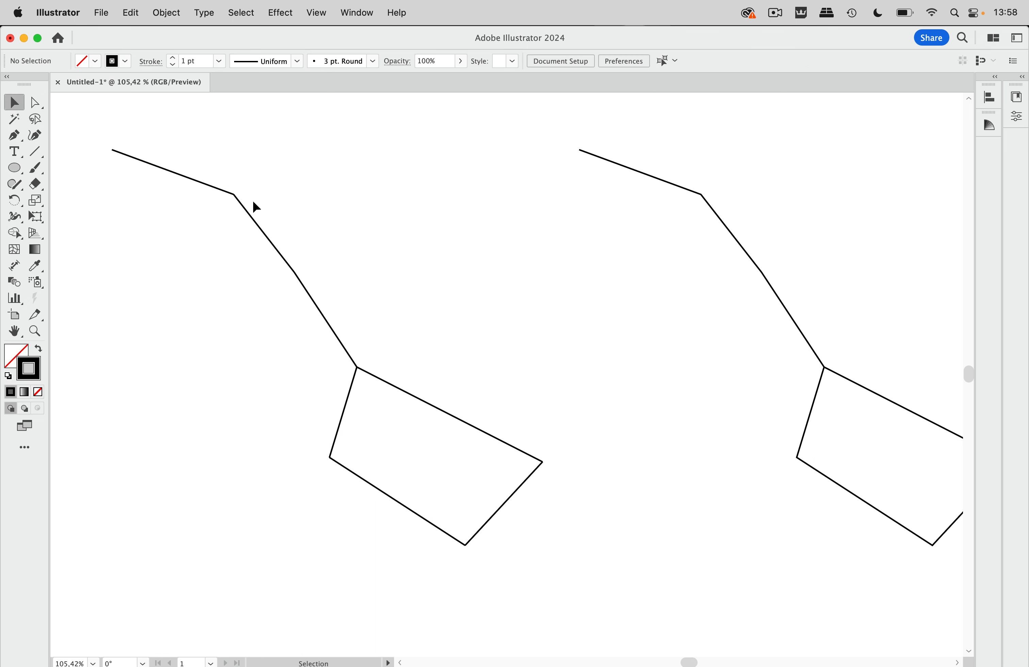
Select all split segments and give their ends a dot arrowhead in the Stroke panel
left_click_drag(253, 219, 305, 185)
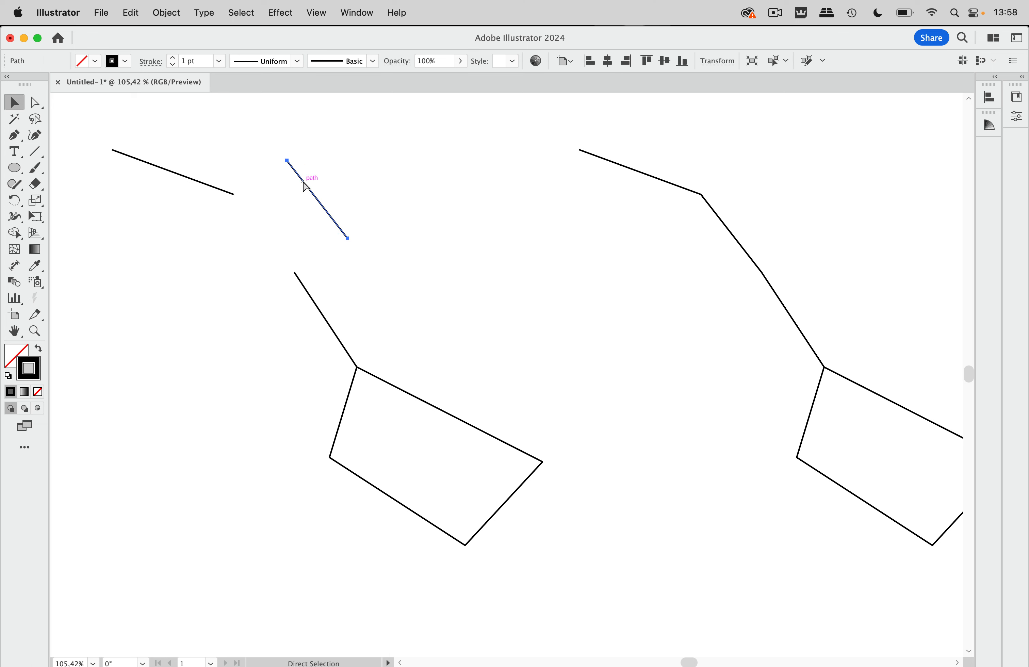
key("super+z")
left_click_drag(161, 131, 517, 593)
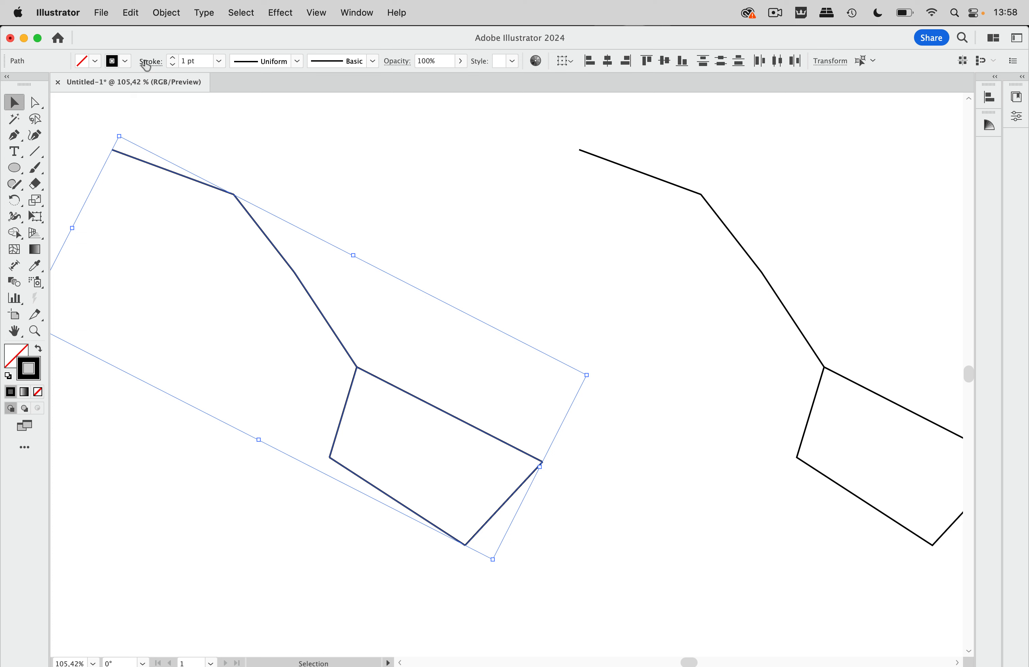
left_click(151, 61)
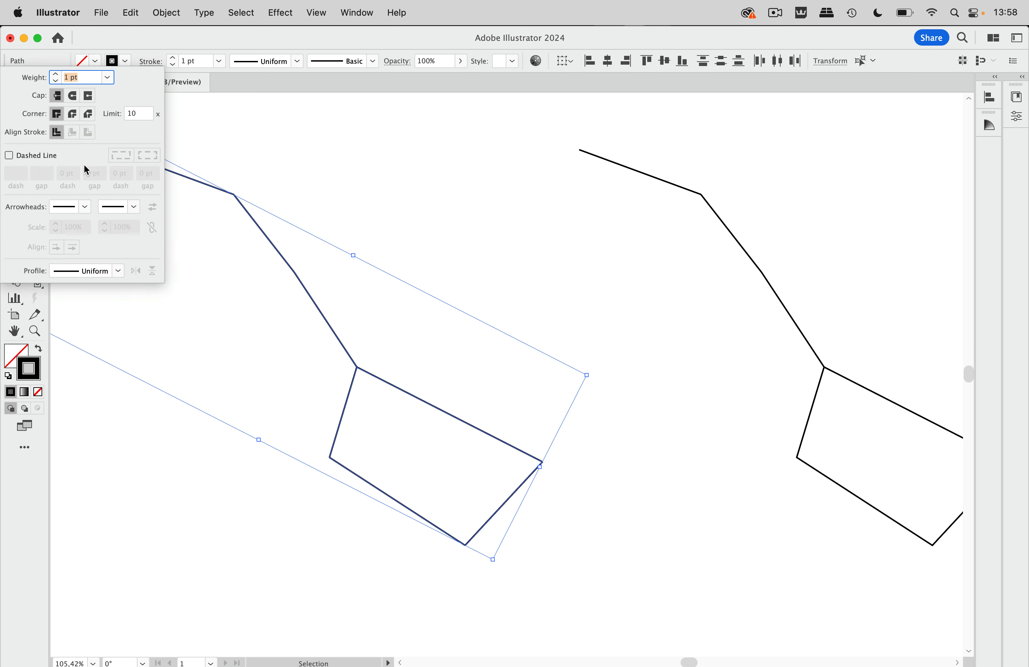
left_click(135, 207)
scroll(124, 265, "down", 6)
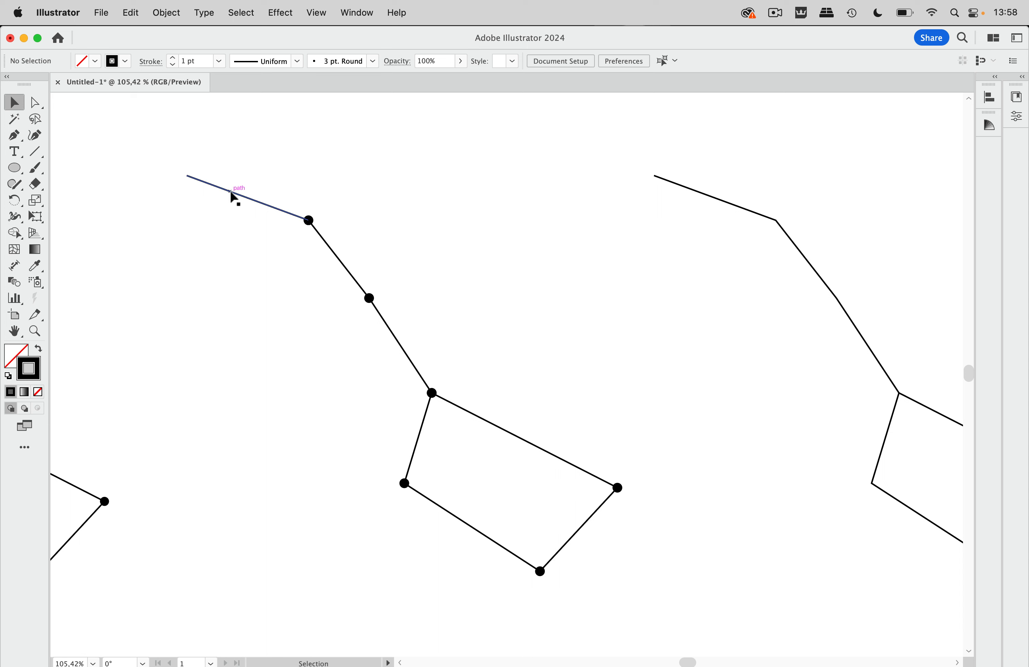
Add a filled dot start arrowhead to the top-left segment
left_click(232, 193)
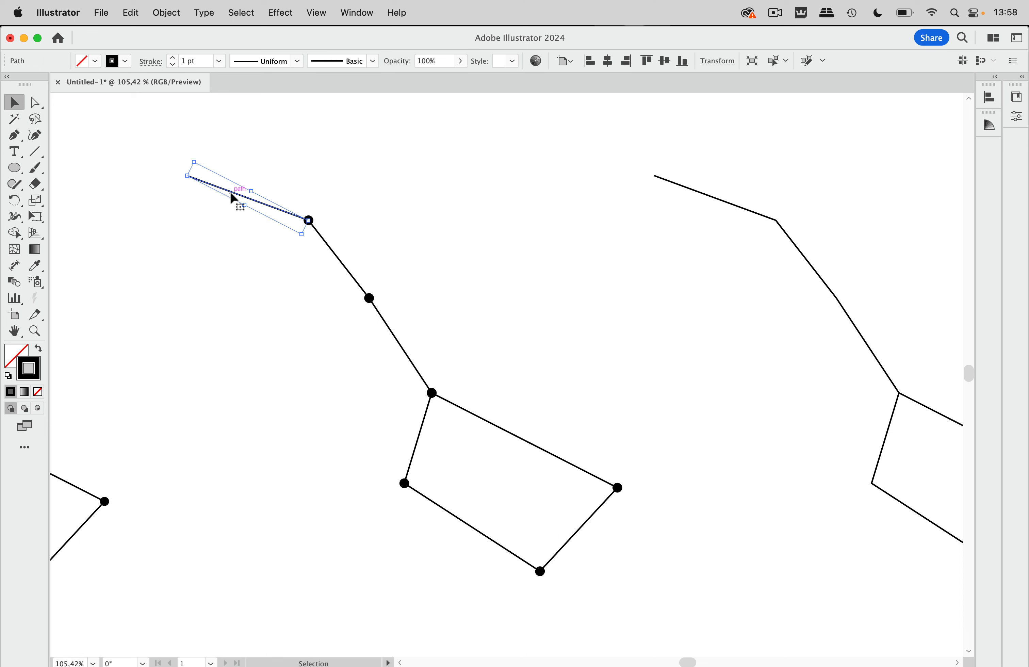
left_click(150, 61)
left_click(83, 208)
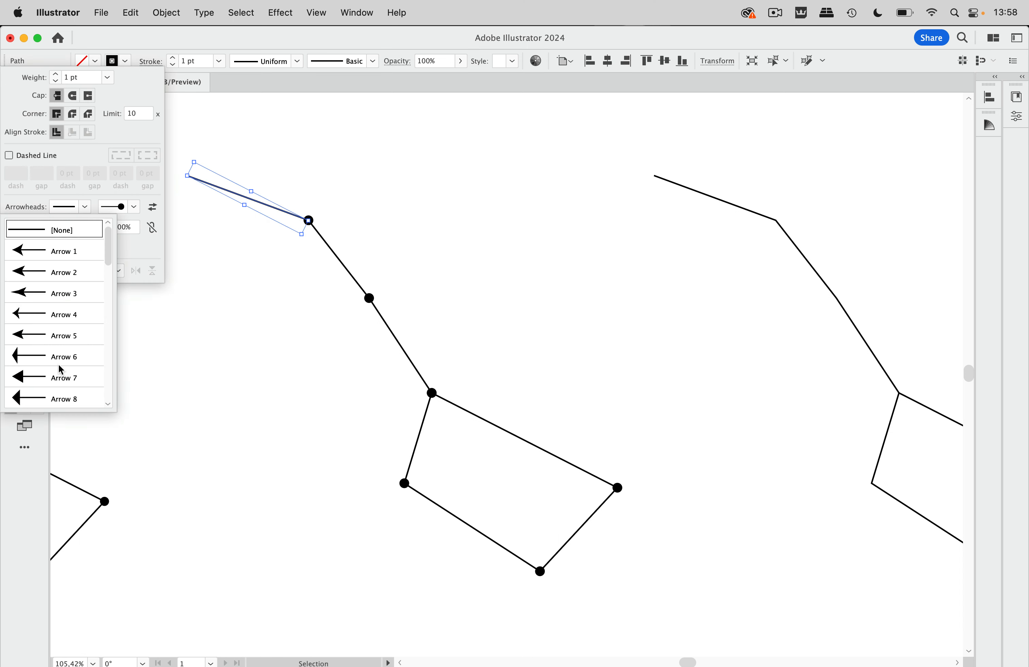
scroll(61, 368, "down", 5)
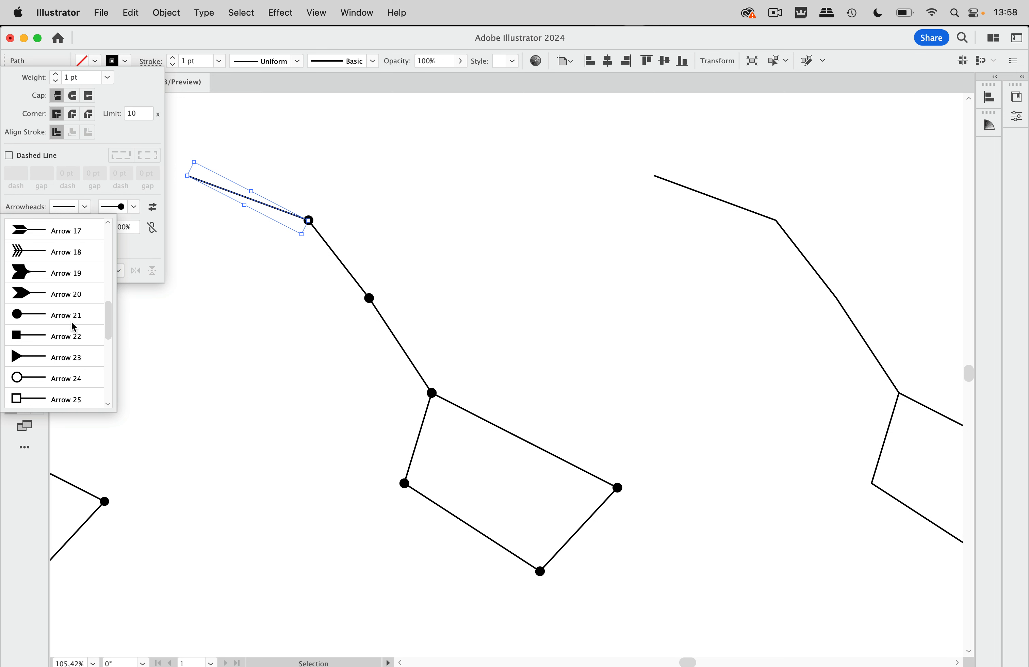
left_click(87, 318)
left_click(250, 155)
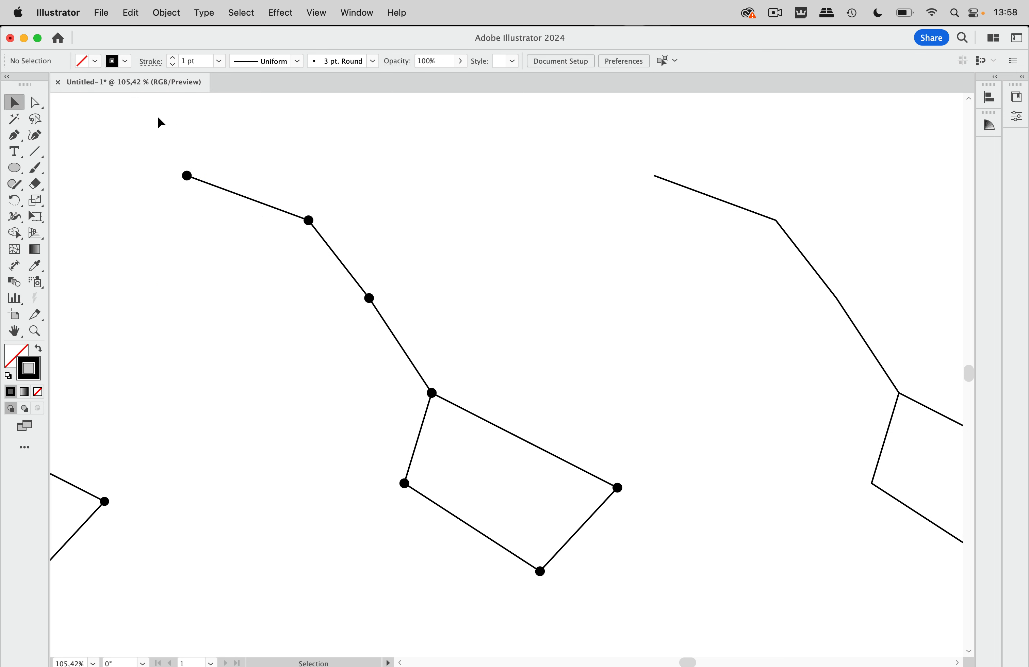
Select the upper handle anchors of the left constellation with Direct Selection
left_click(36, 103)
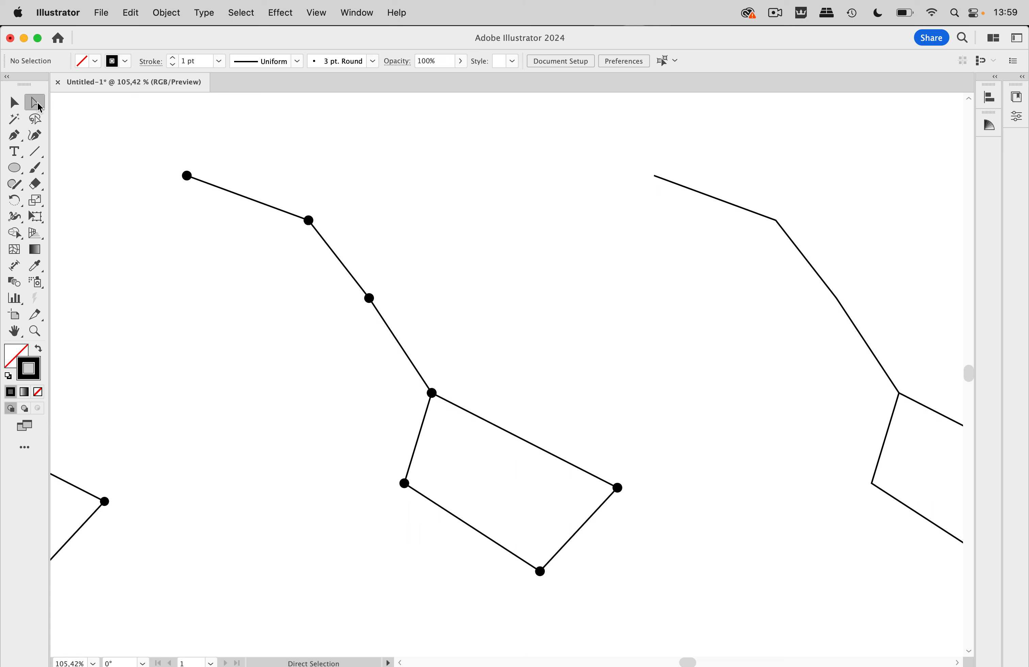
left_click_drag(295, 192, 305, 219)
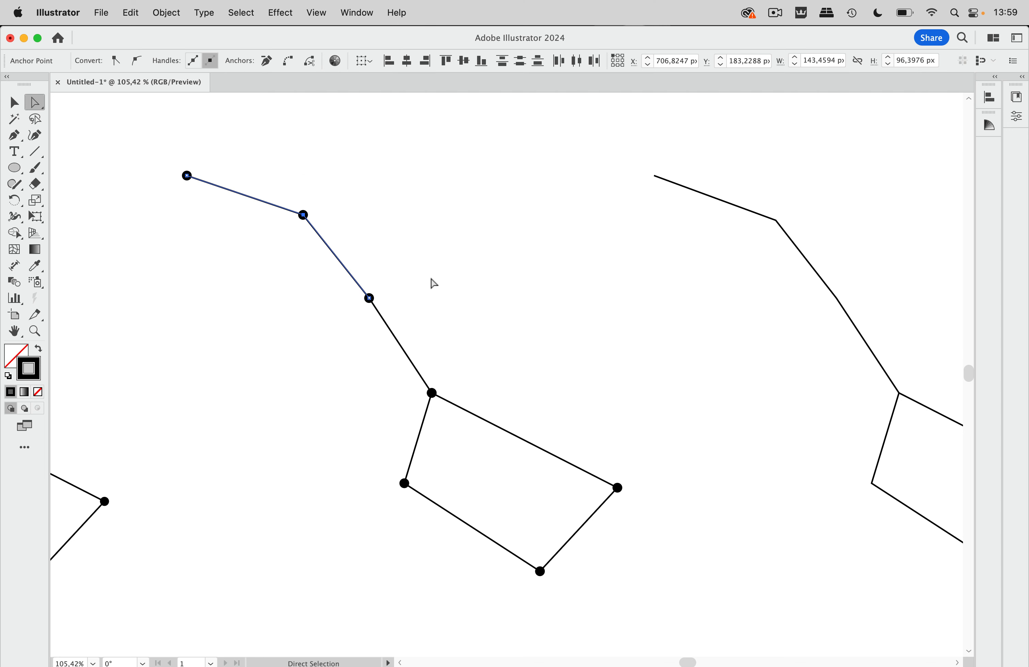
scroll(430, 283, "right", 1)
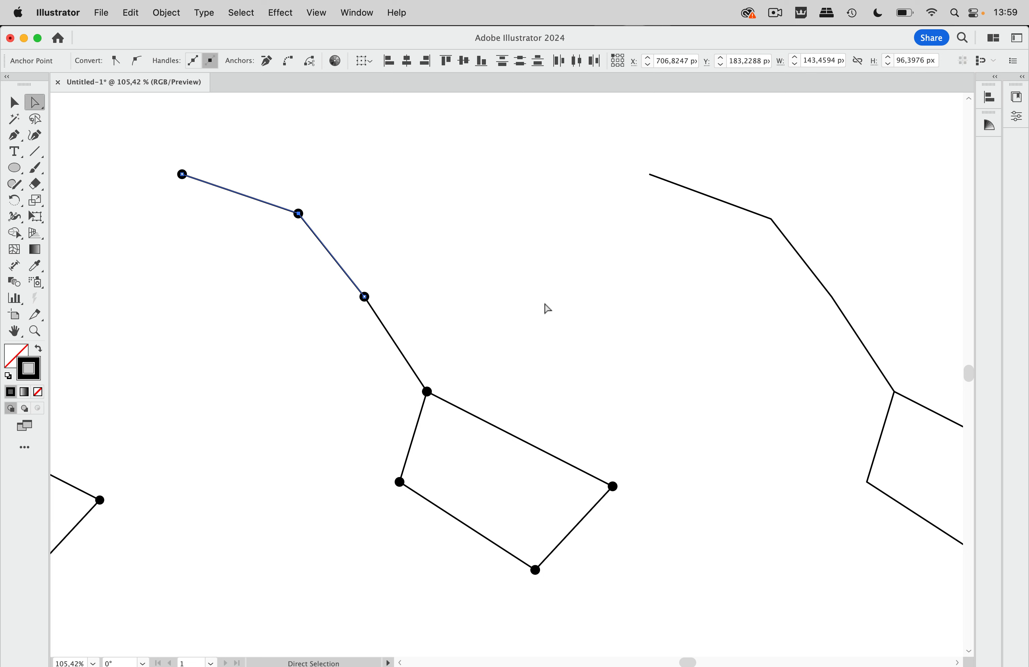
scroll(547, 308, "right", 10)
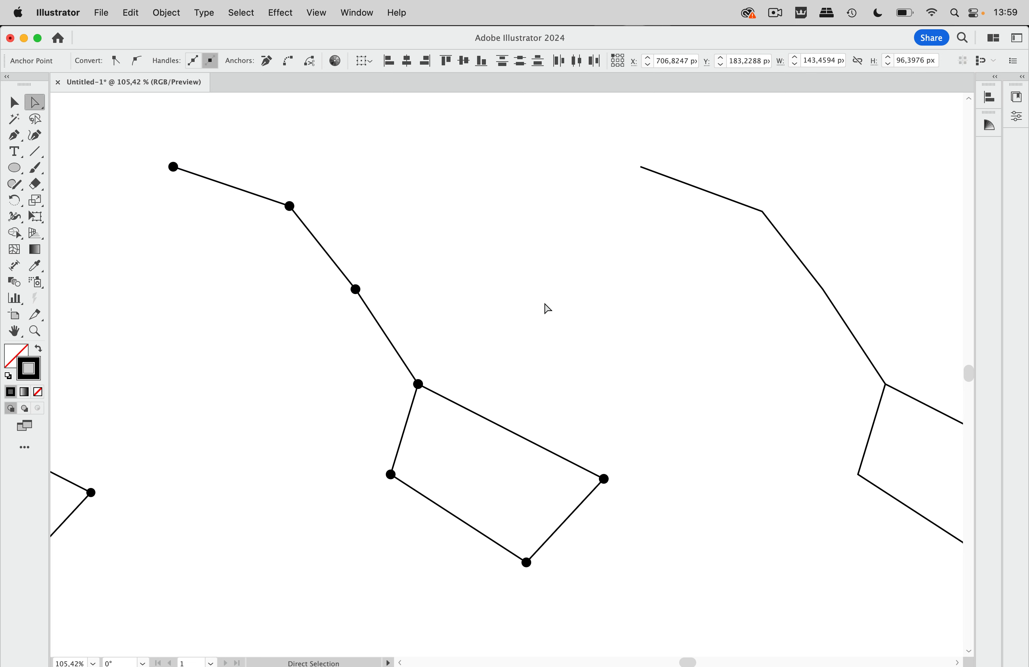
scroll(547, 308, "right", 7)
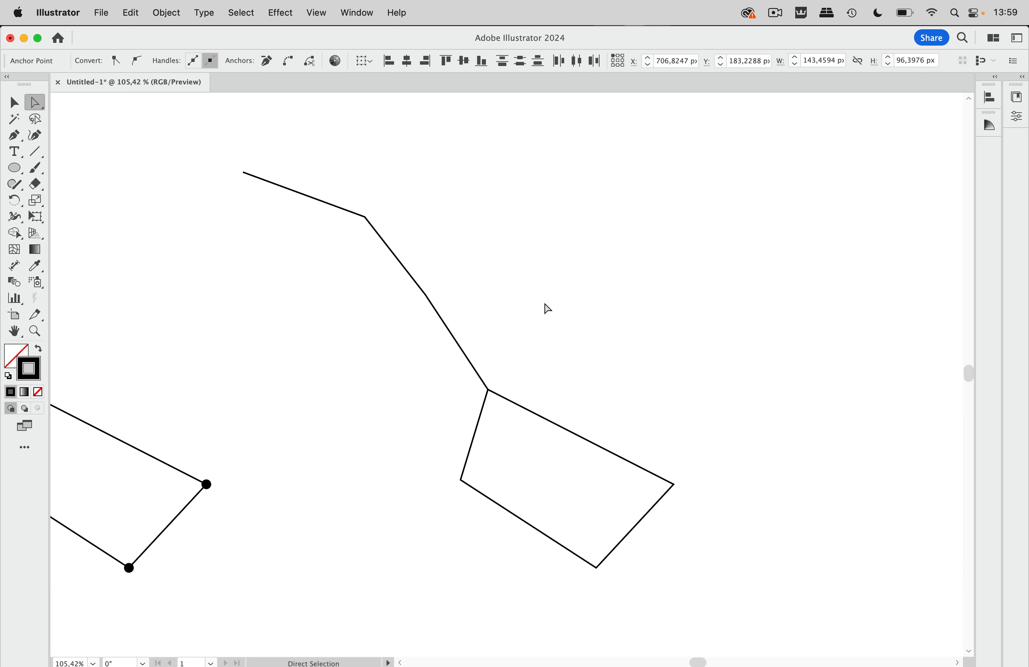
Drag the plain constellation copy up and to the right
left_click(14, 103)
left_click_drag(399, 262, 532, 245)
scroll(531, 241, "right", 8)
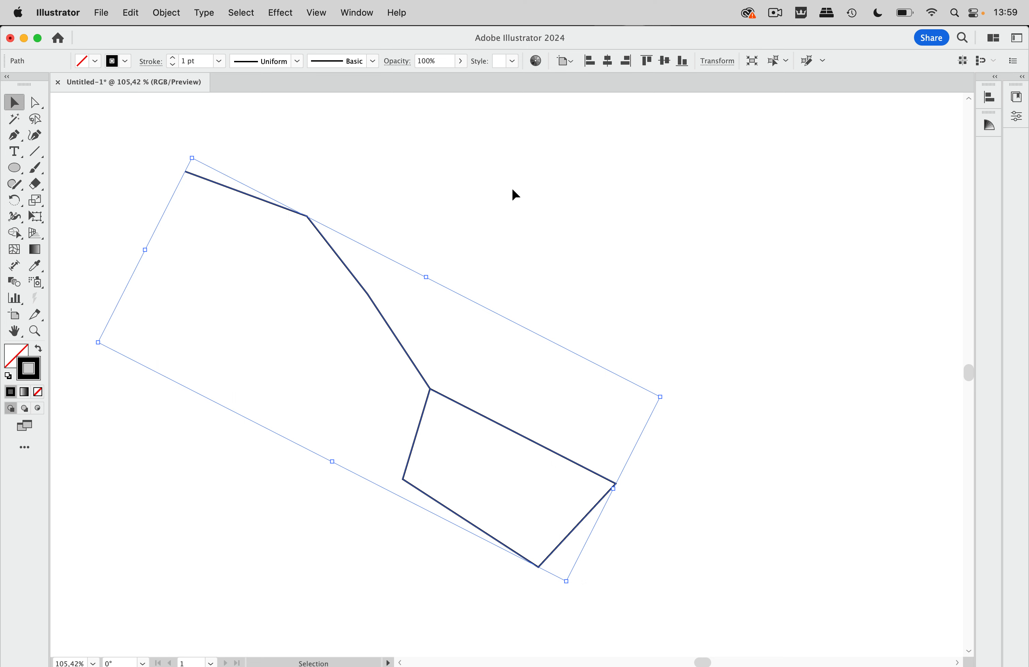
Copy the constellation path, lock the original, and Paste in Front over it
left_click(132, 12)
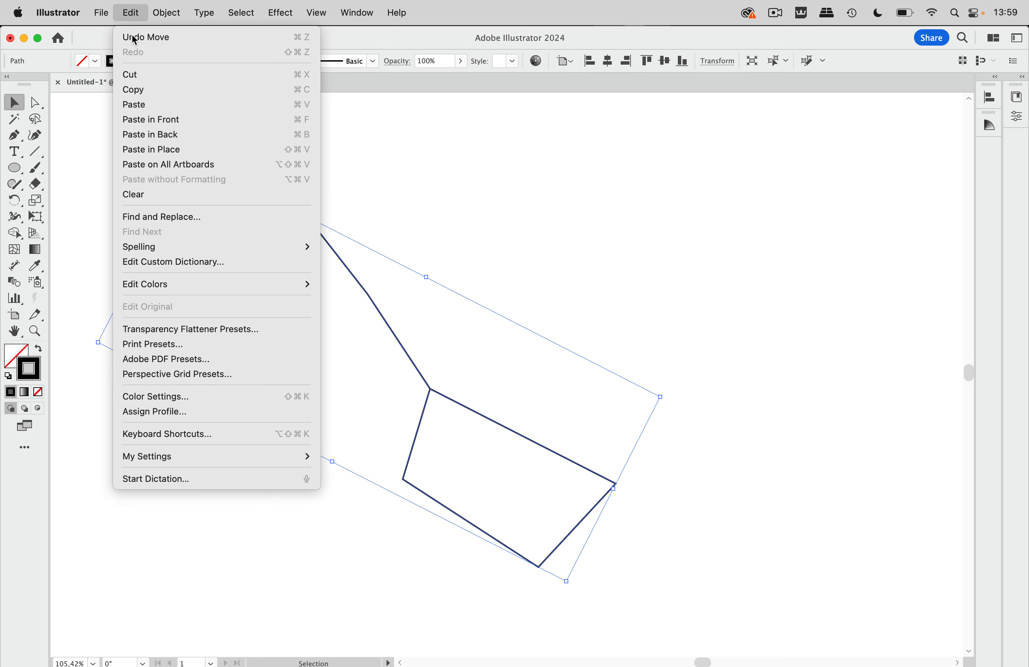
left_click(136, 91)
left_click(490, 206)
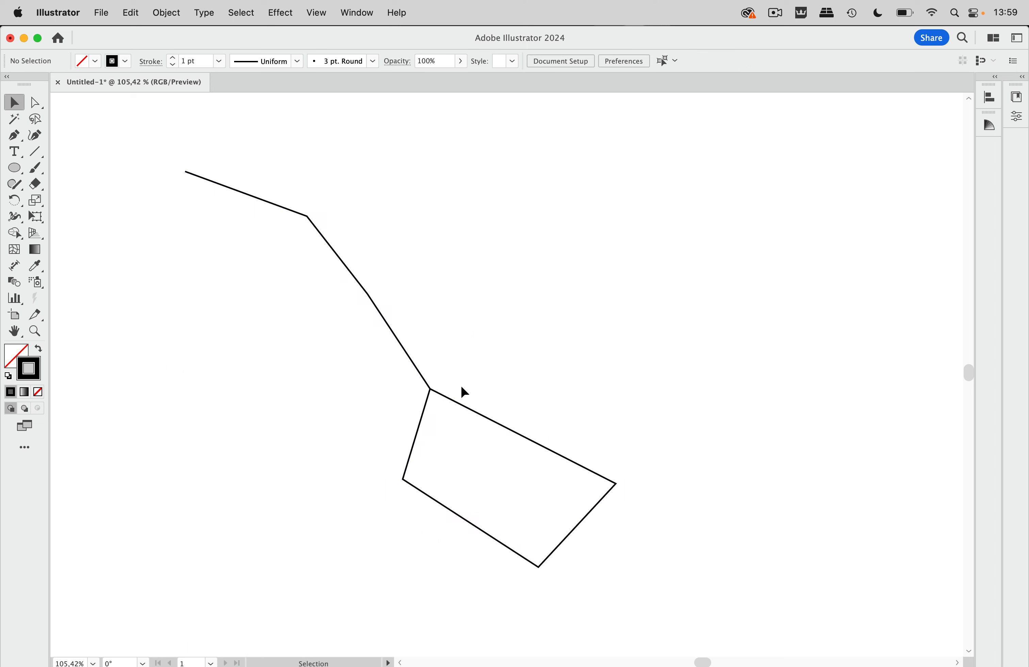
left_click(456, 407)
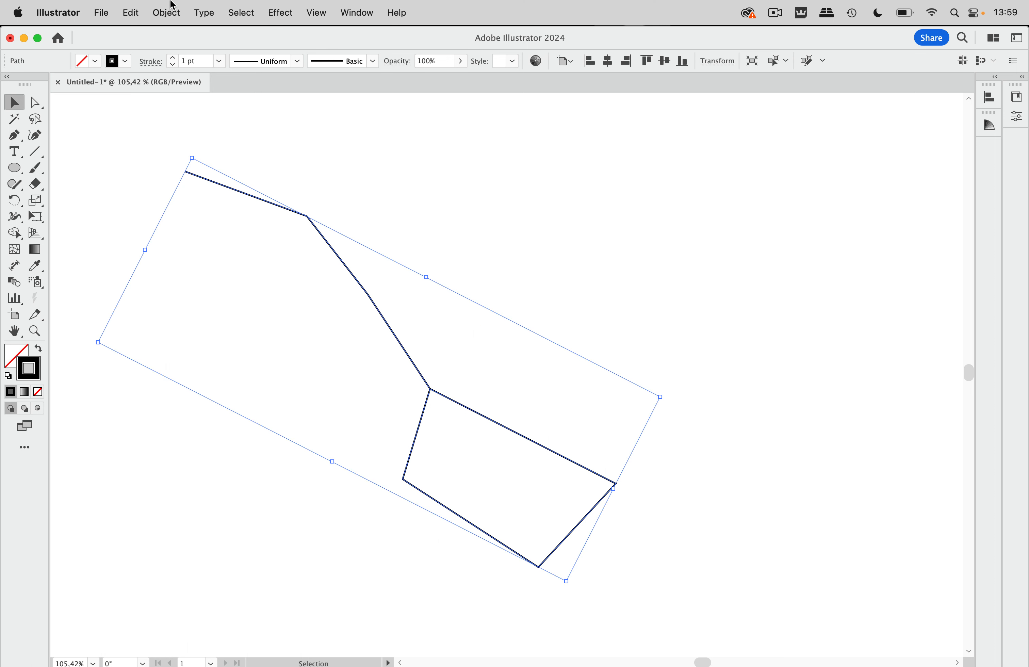
left_click(165, 12)
mouse_move(281, 134)
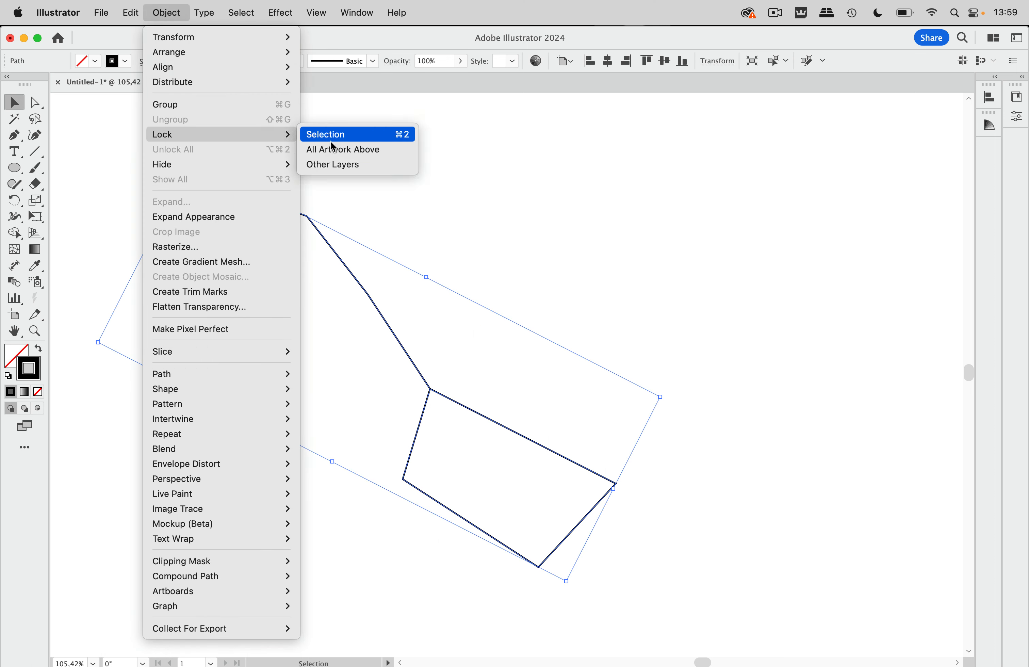
left_click(341, 138)
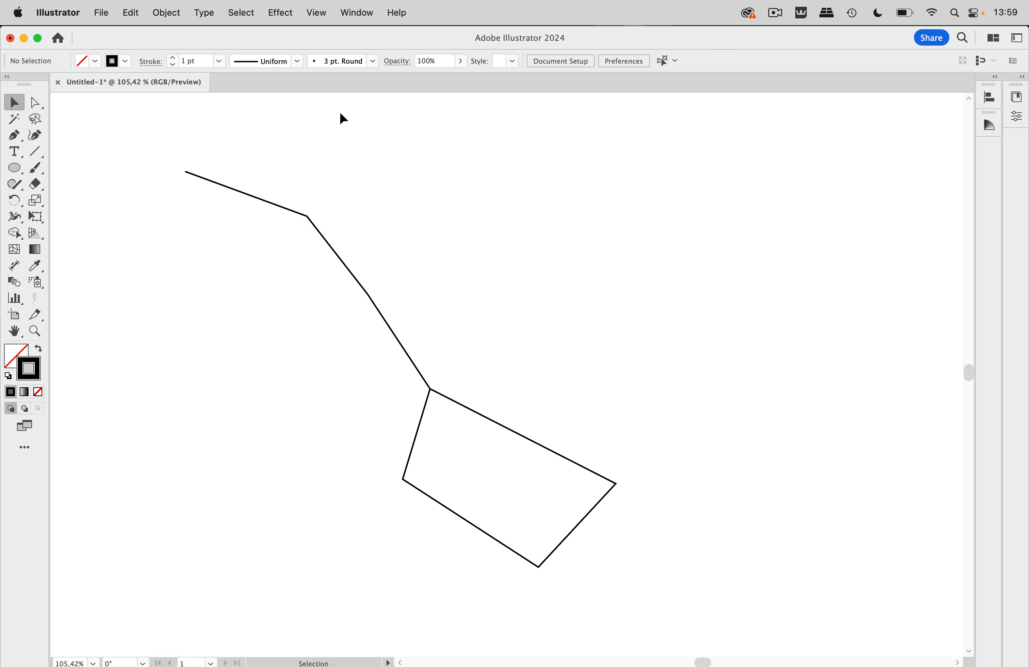
left_click(131, 12)
left_click(154, 119)
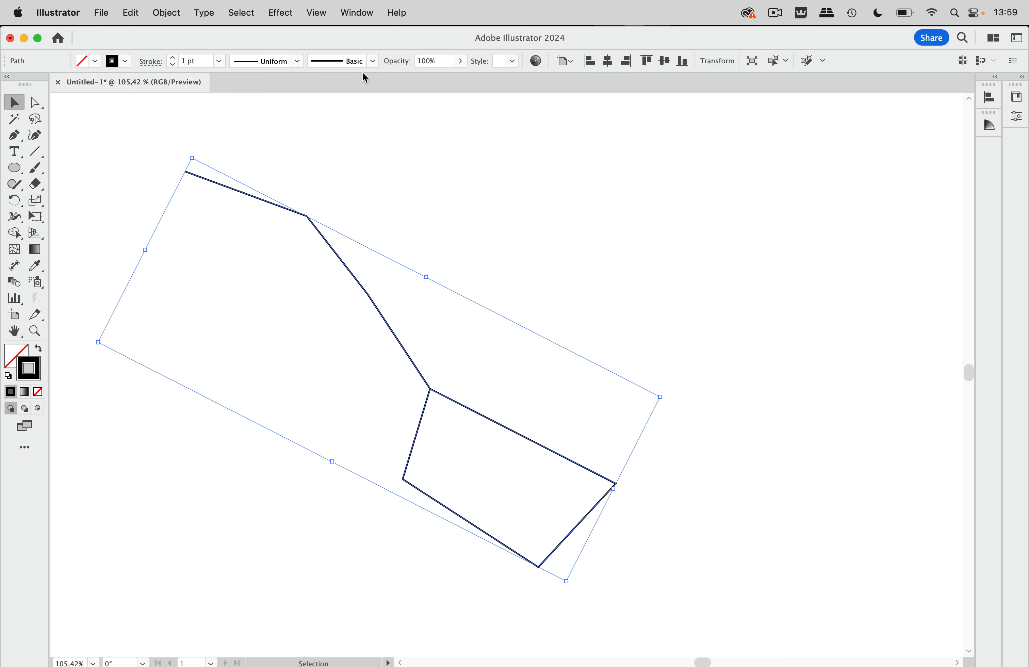
Select the pasted path's anchor points and handles via Select > Object > Direction Handles
left_click(245, 14)
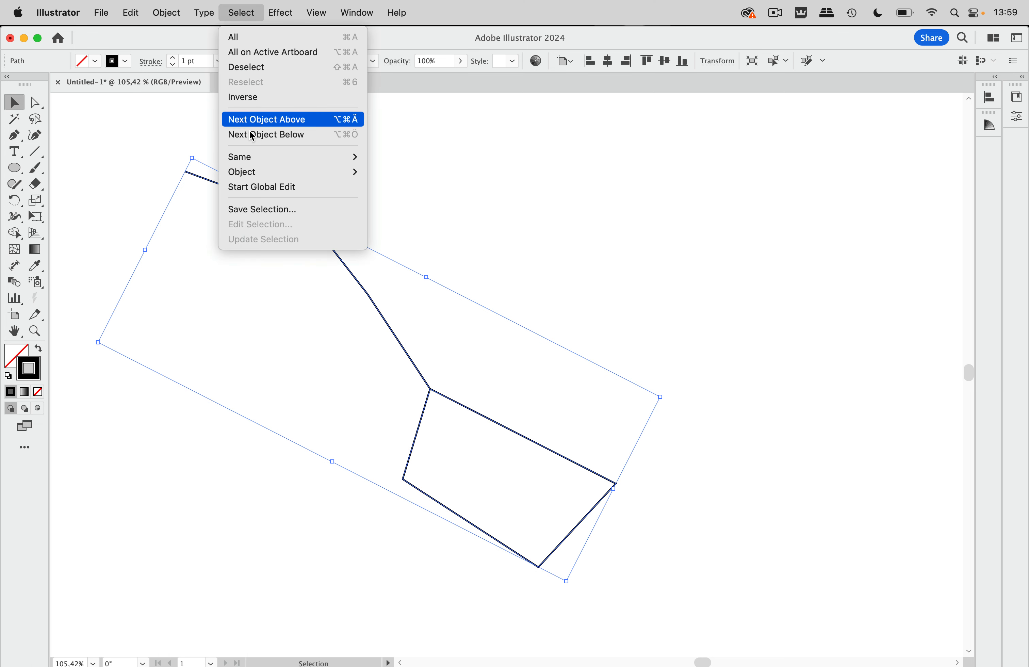
mouse_move(269, 173)
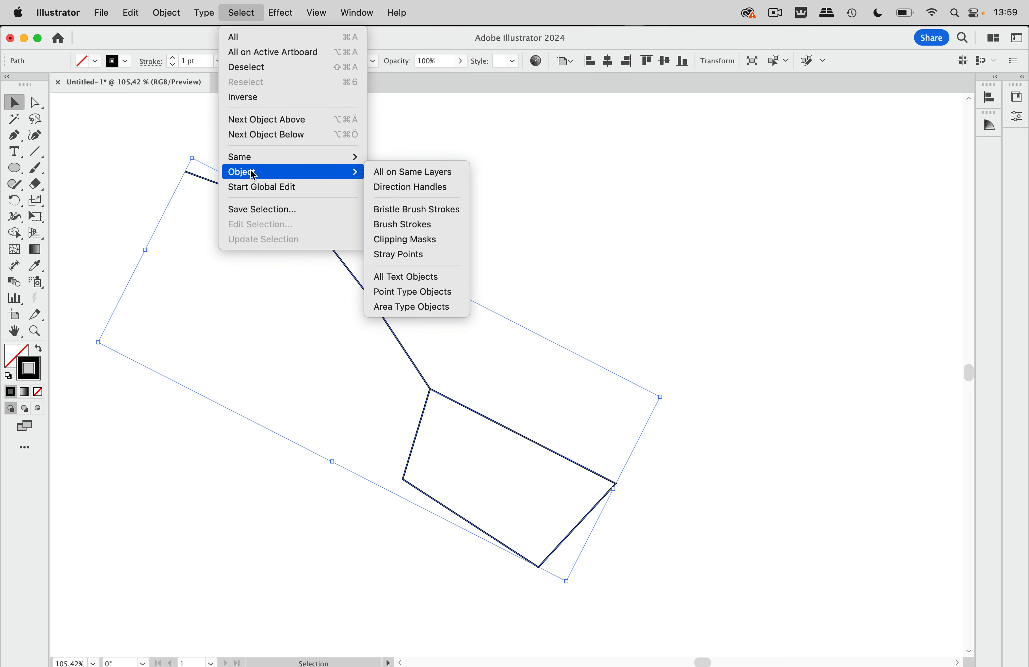
left_click(390, 188)
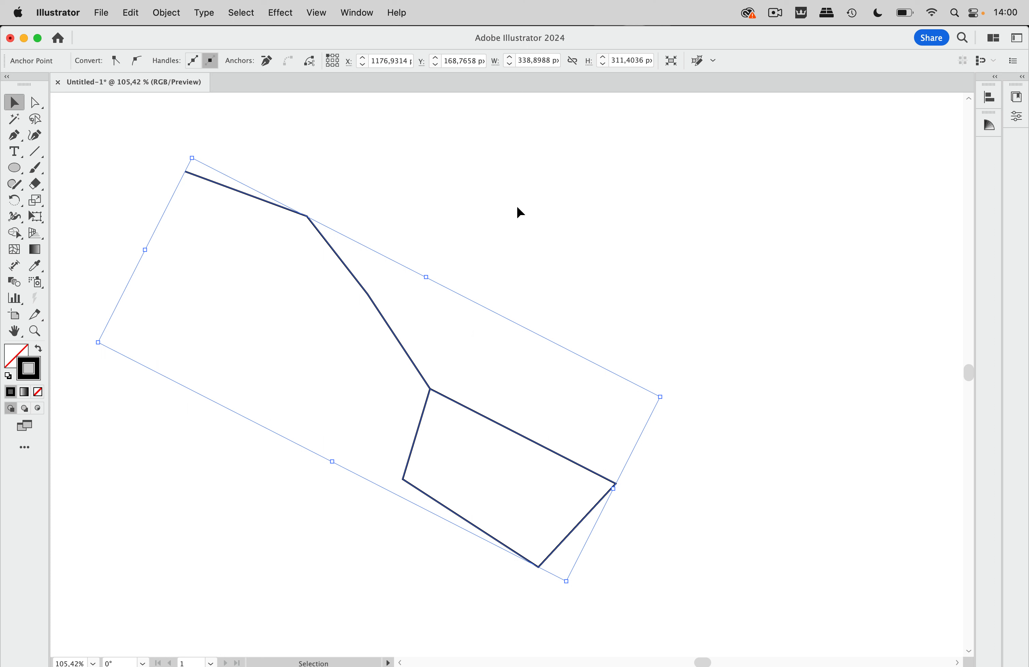
key("a")
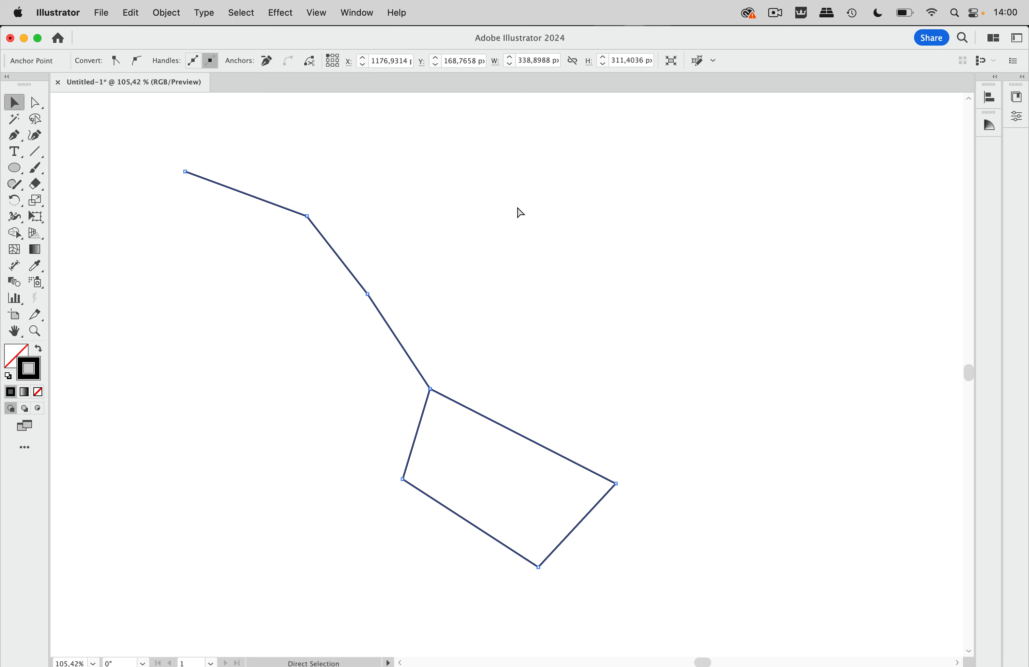
key("v")
scroll(646, 290, "right", 10)
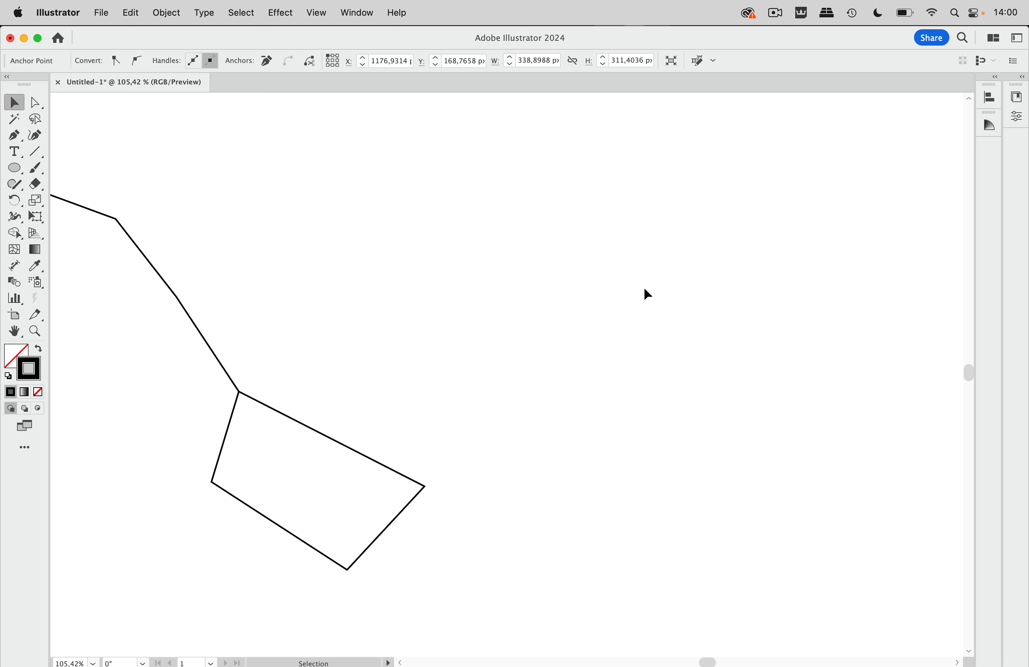
scroll(644, 286, "left", 15)
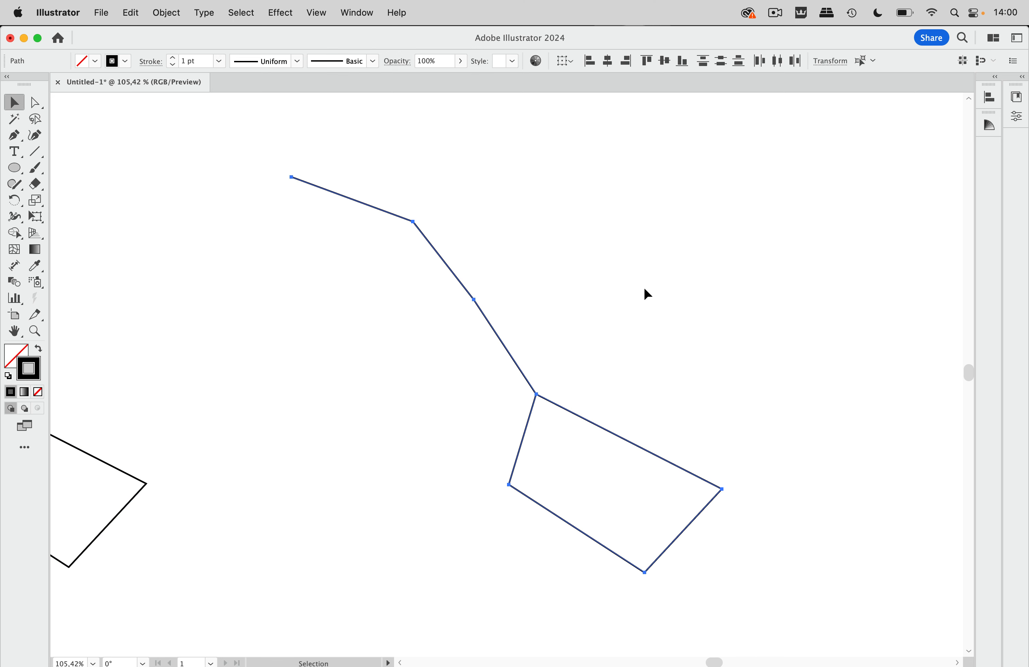
Drag three line pieces of the right copy apart to leave gaps between them
left_click(662, 259)
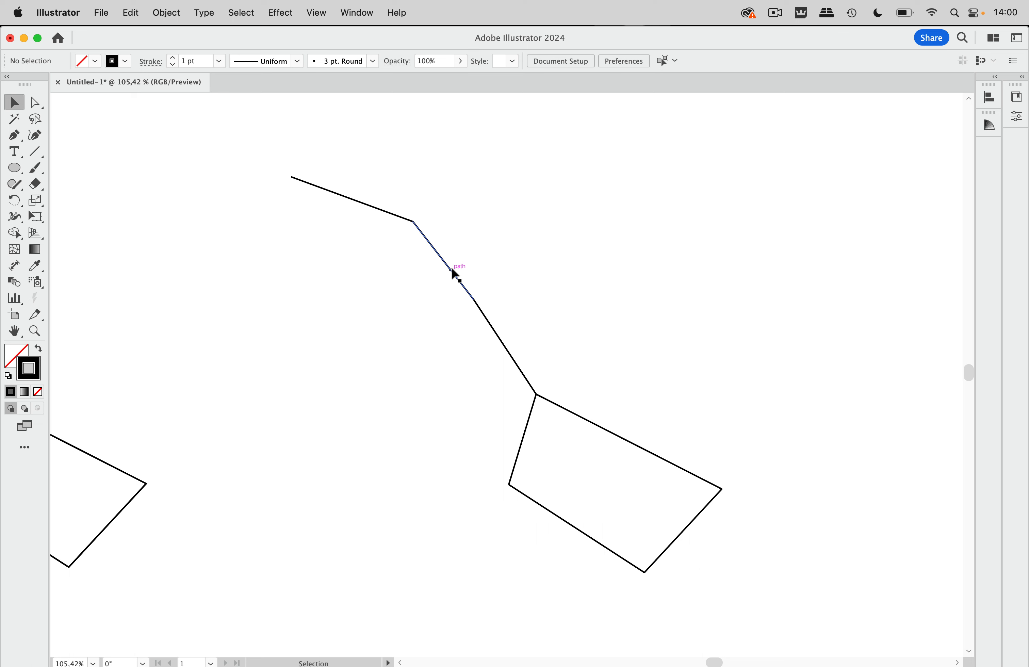
left_click_drag(451, 266, 497, 231)
left_click_drag(392, 214, 406, 178)
left_click_drag(492, 323, 445, 316)
scroll(446, 321, "left", 1)
scroll(445, 317, "left", 15)
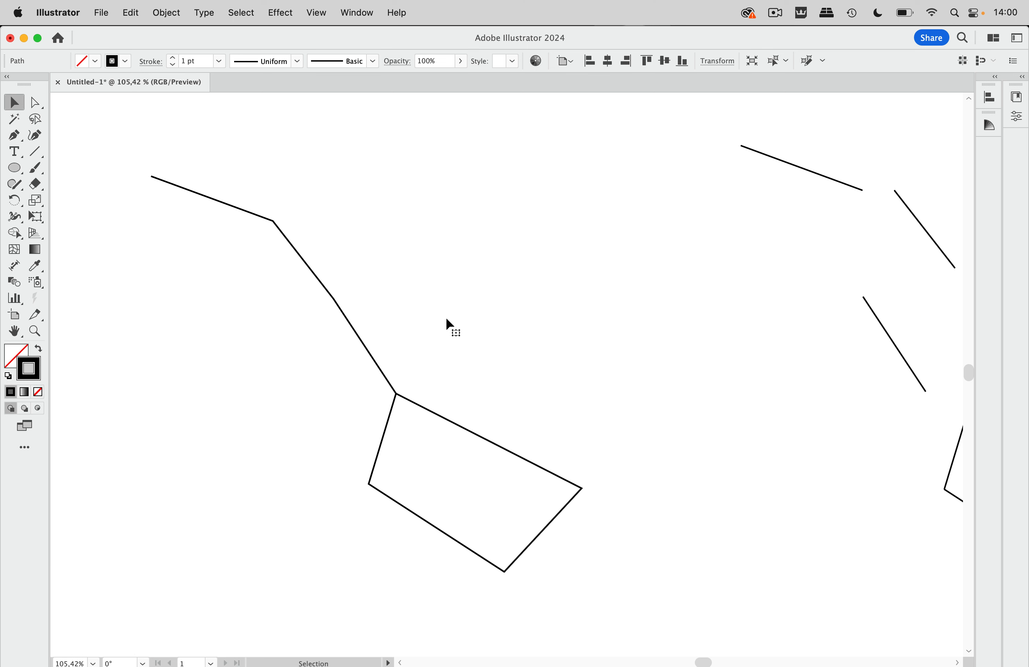
Select the left zigzag path and its direction handles, undoing a trial offset duplicate
left_click_drag(251, 190, 677, 621)
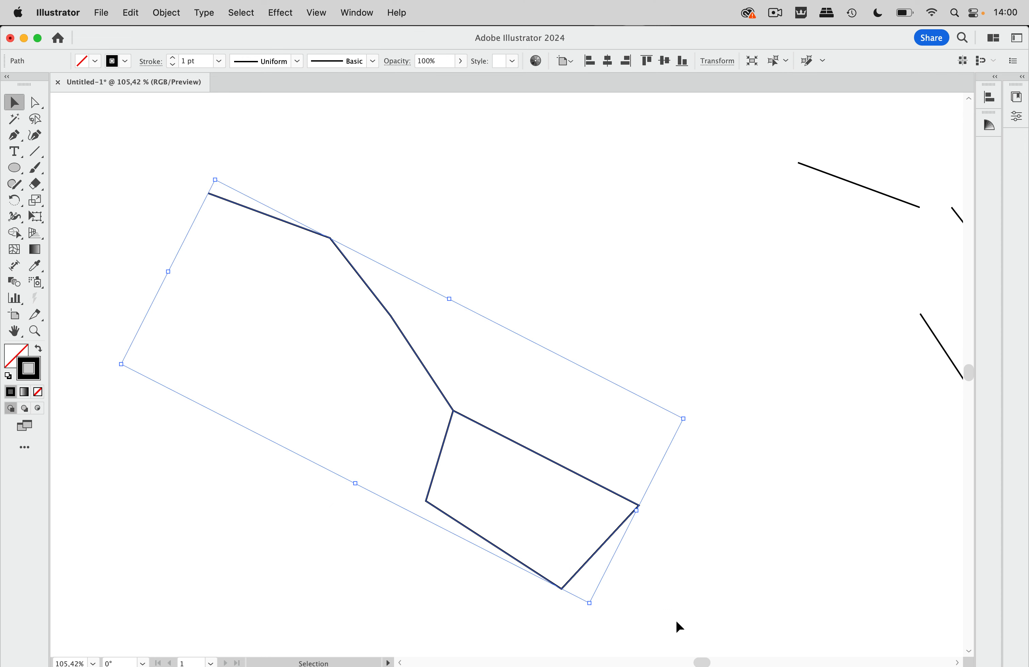
left_click_drag(586, 481, 632, 438)
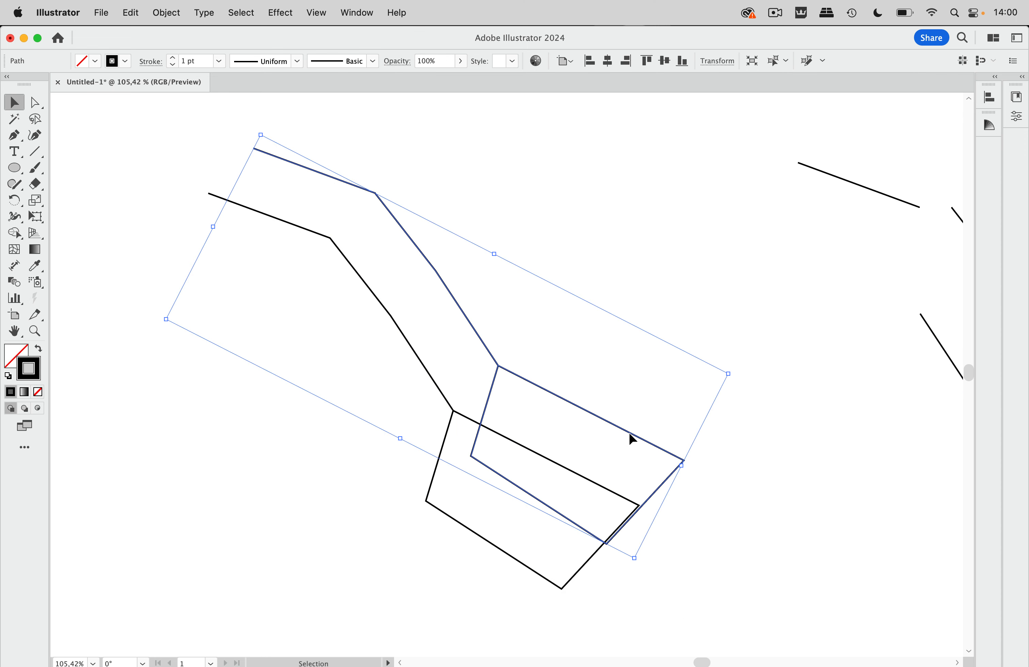
key("super+z")
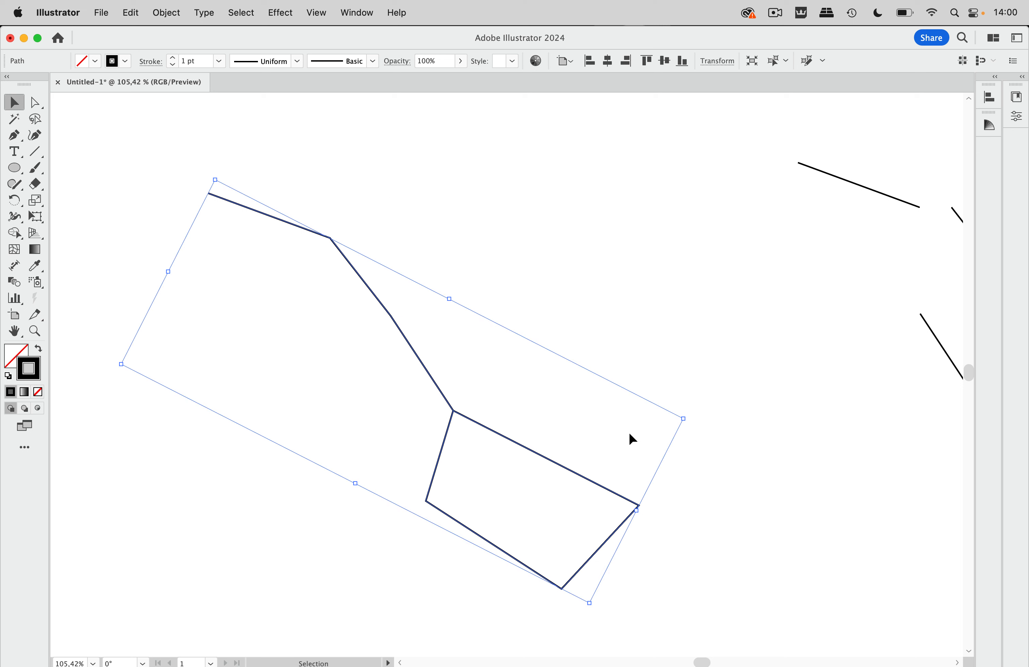
left_click(241, 12)
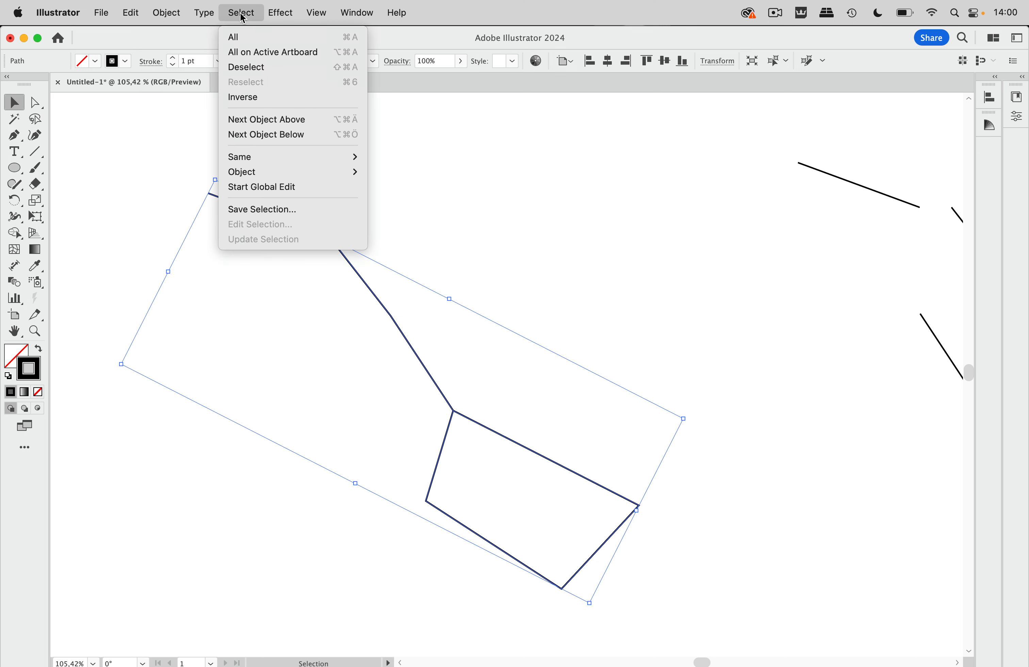
mouse_move(249, 173)
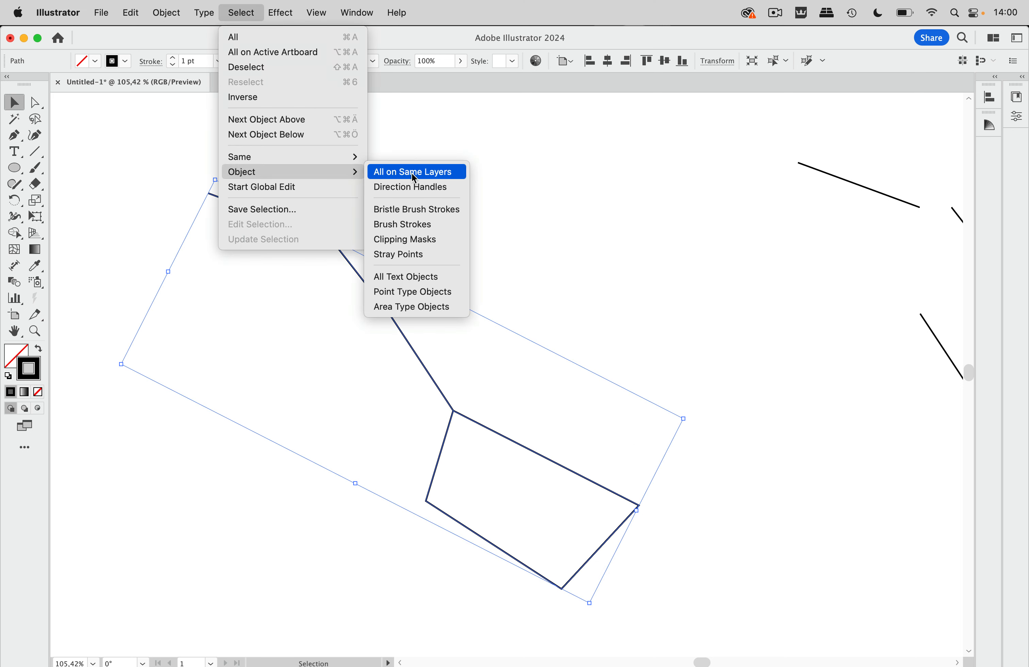
left_click(417, 188)
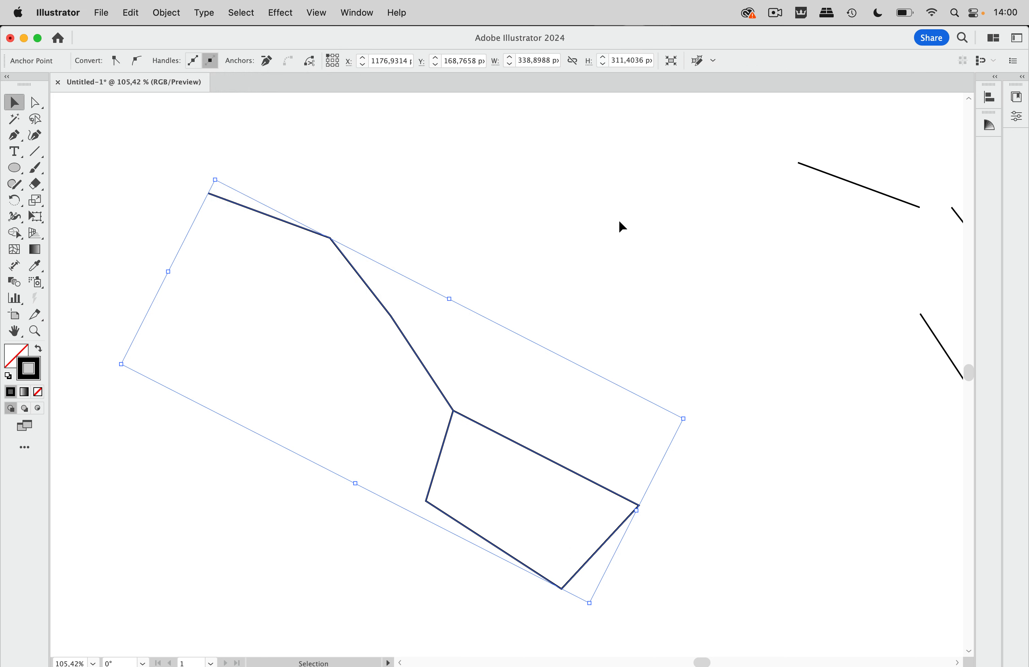
Turn the star vertices into separate points and nudge them up with Shift+Up arrow
scroll(619, 219, "right", 6)
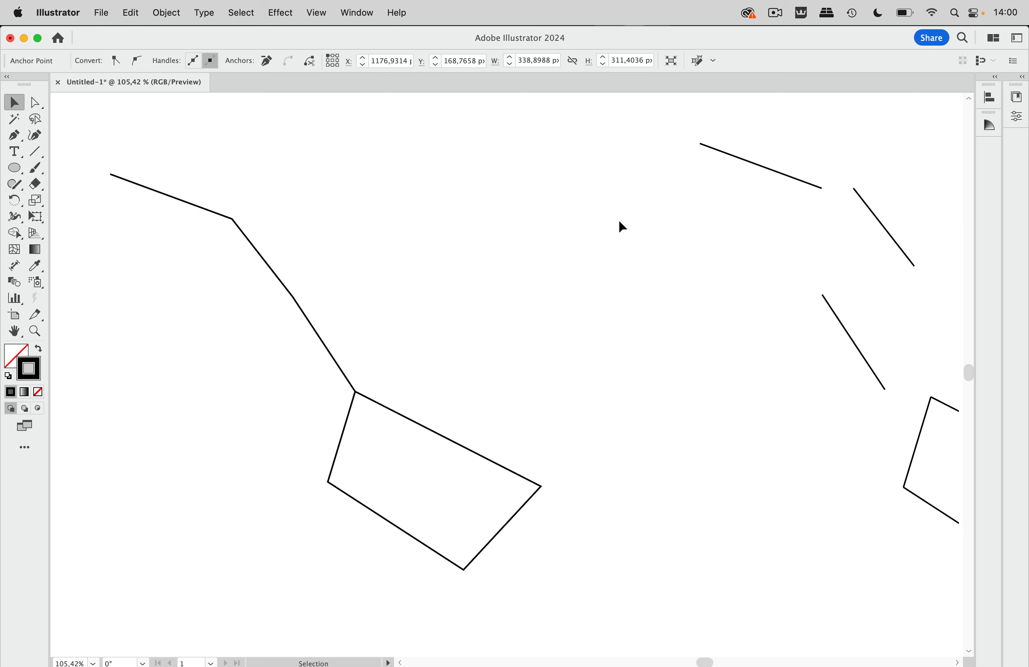
scroll(746, 193, "left", 6)
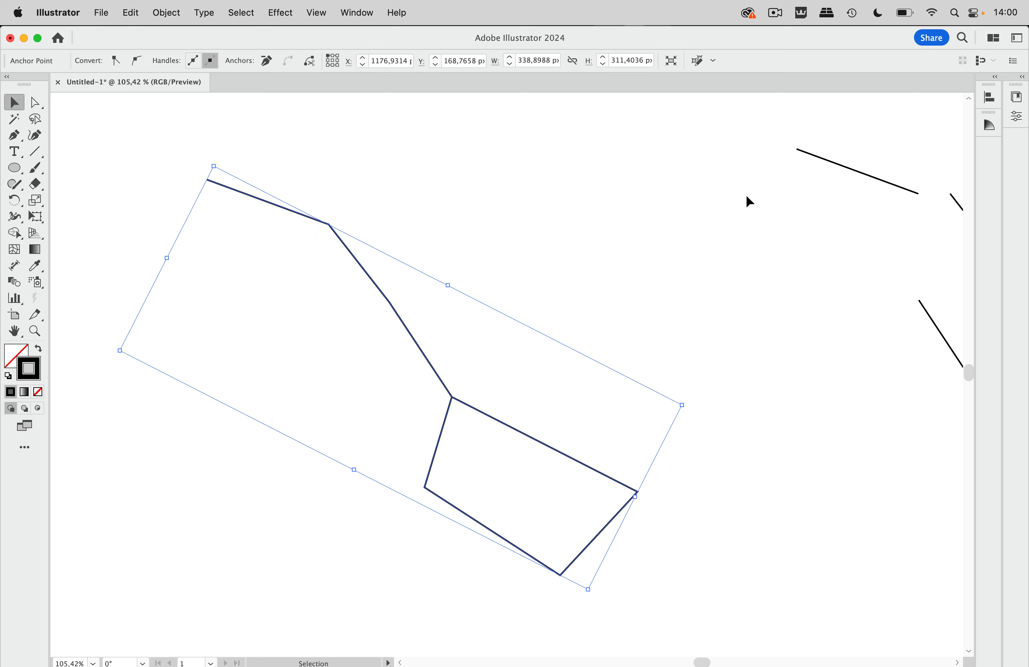
key("super+z")
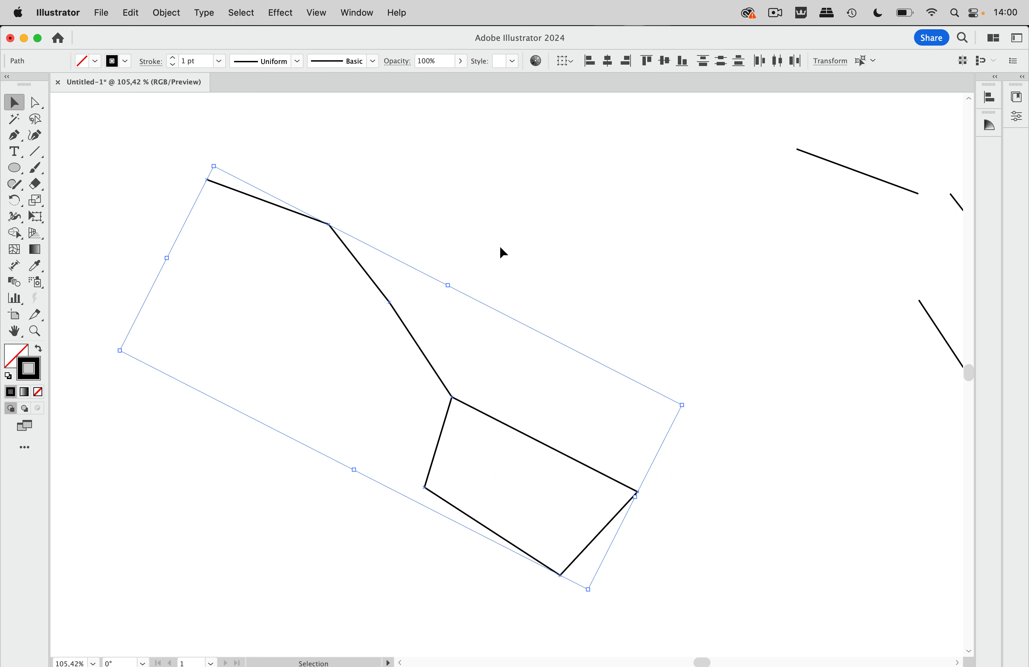
scroll(406, 292, "up", 10)
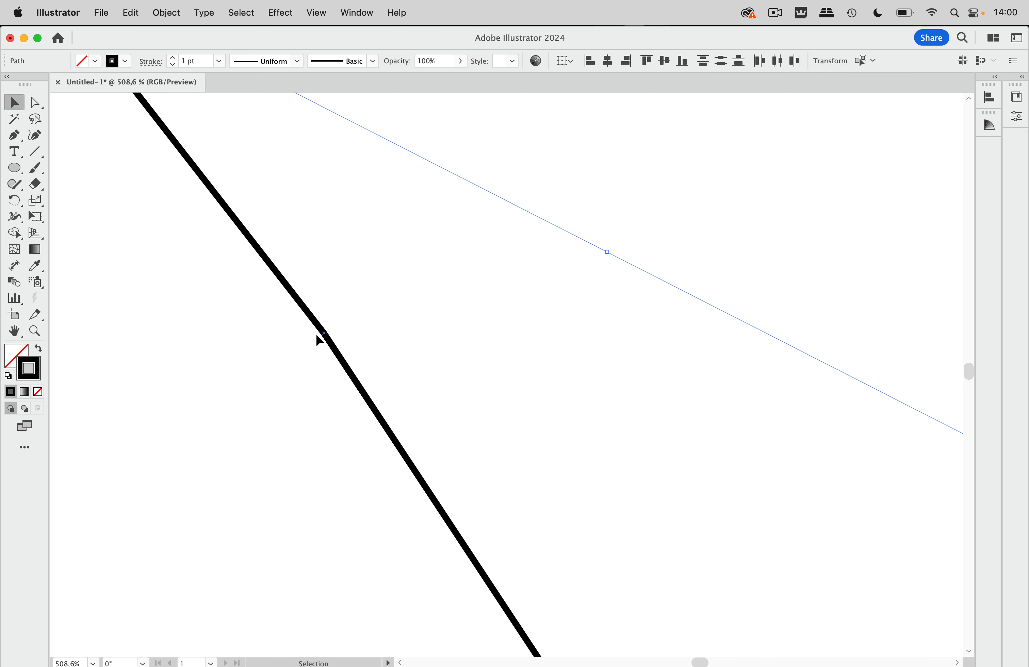
scroll(354, 335, "down", 10)
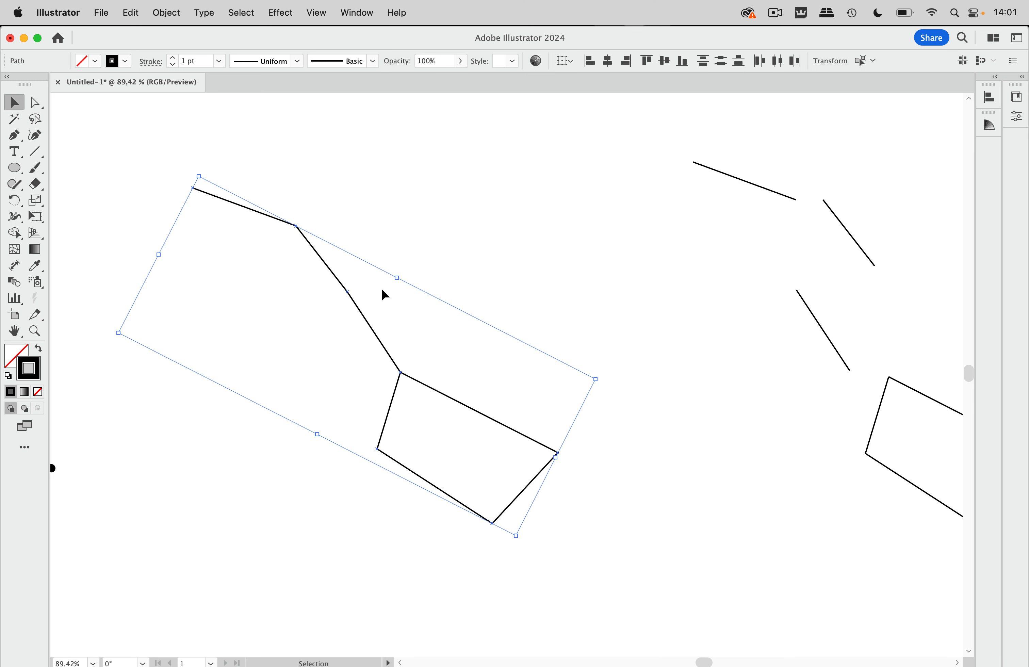
key("shift")
key("shift+Up")
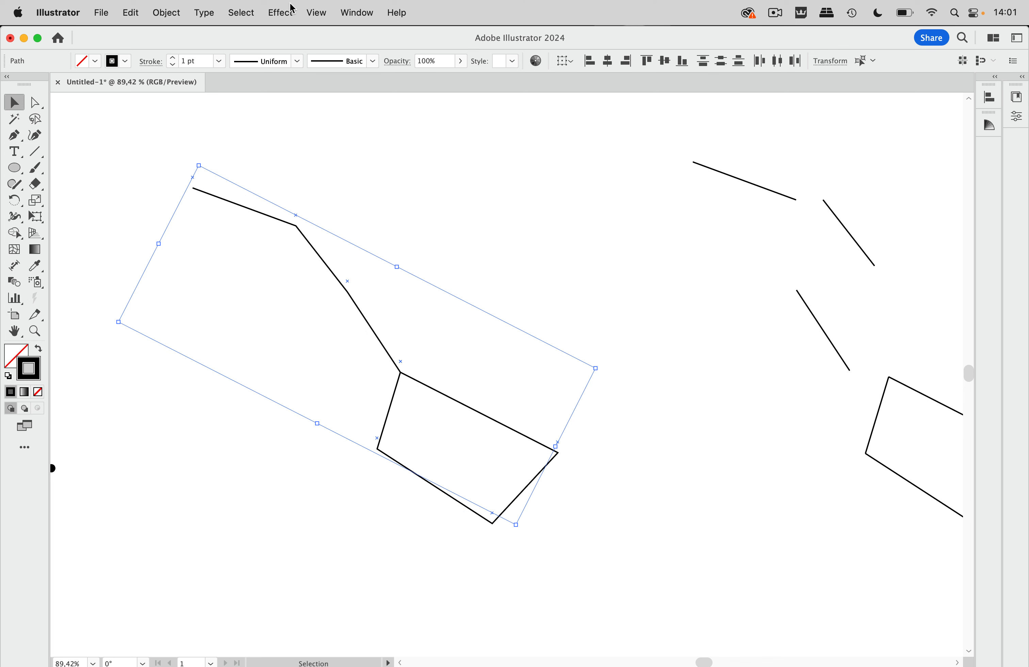
Preview ellipse markers on the path's vertices, then cancel the Shape Options dialog
left_click(278, 13)
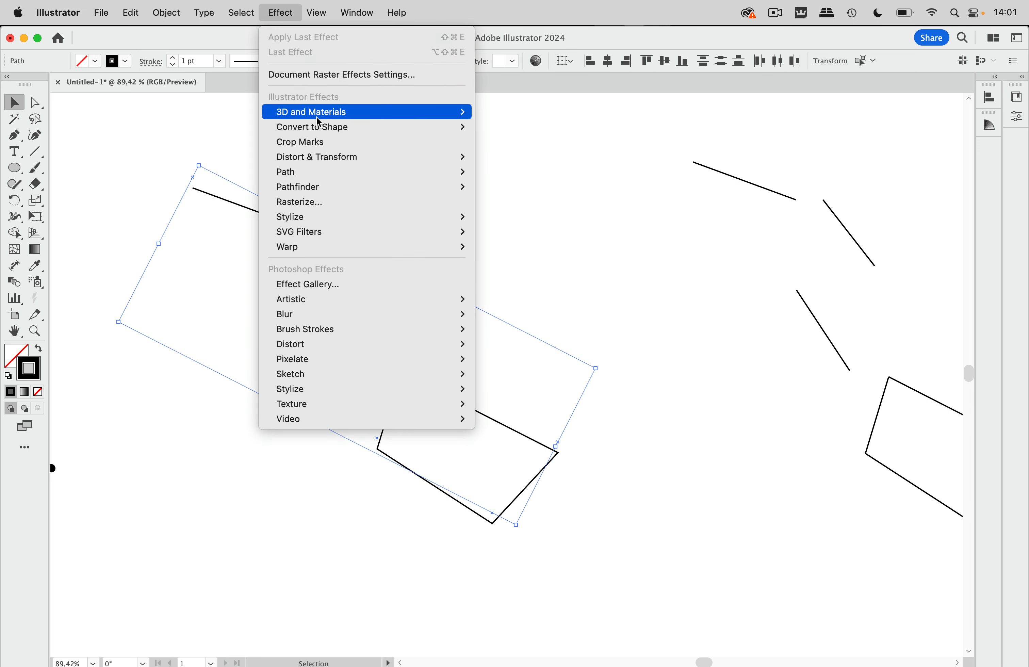
mouse_move(319, 127)
left_click(524, 158)
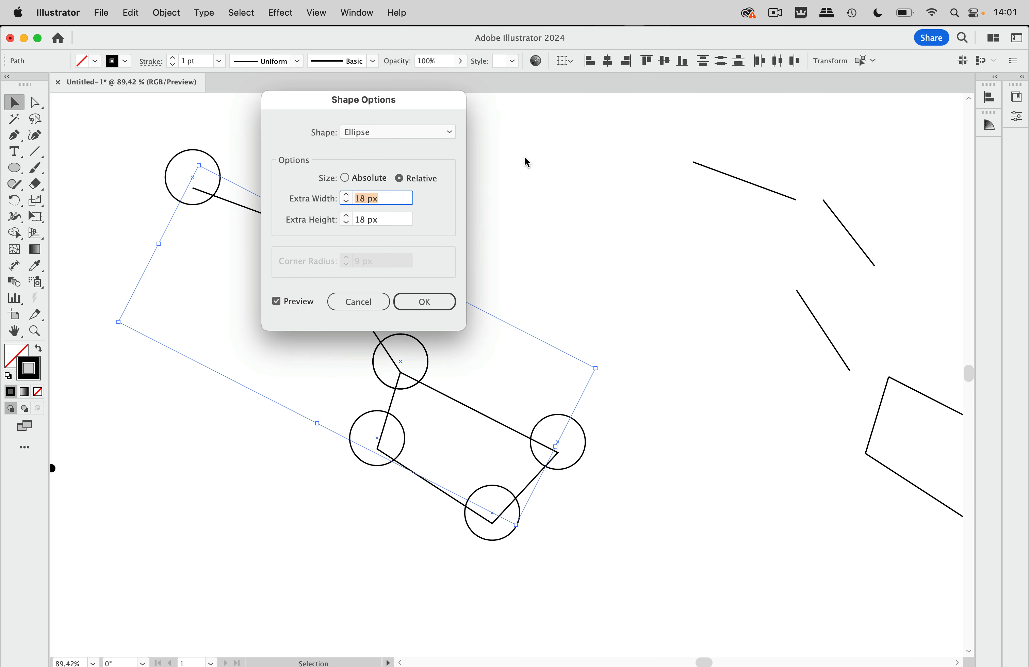
left_click_drag(423, 97, 635, 27)
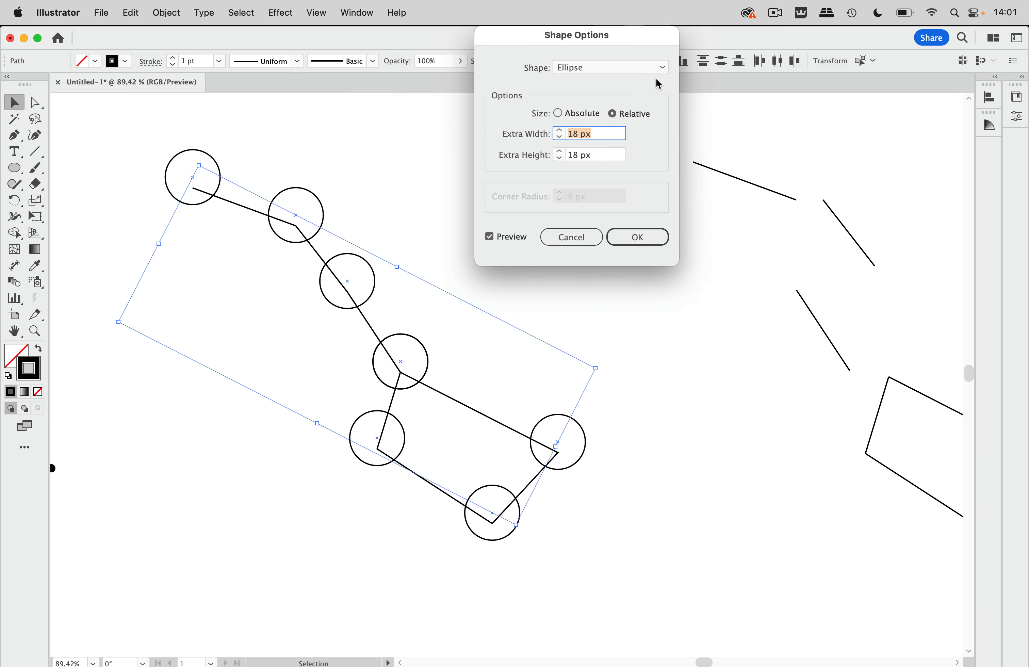
left_click(585, 248)
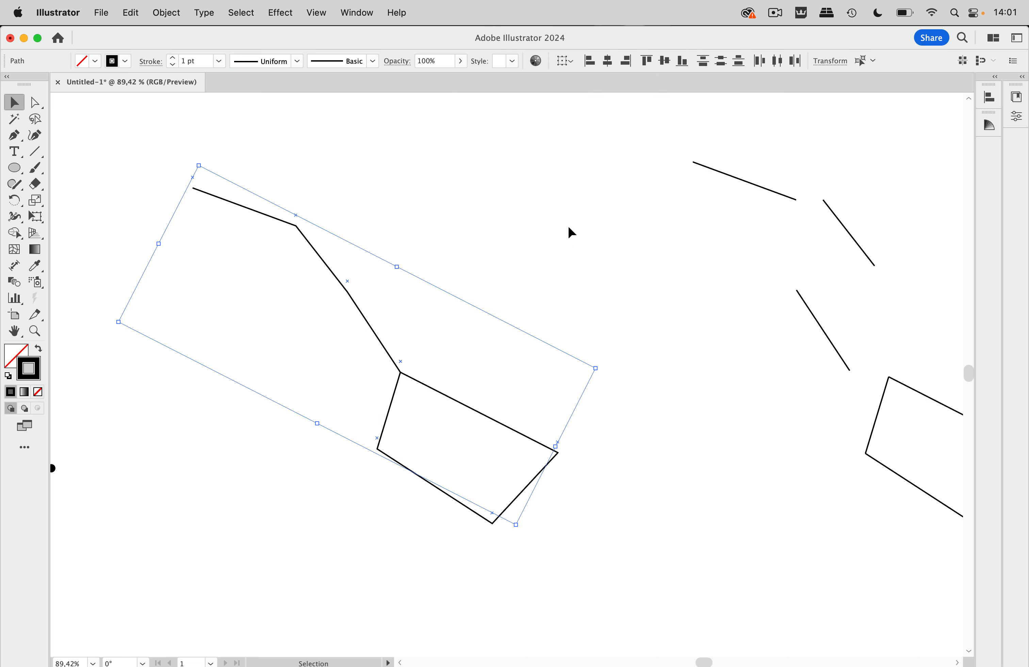
left_click(363, 14)
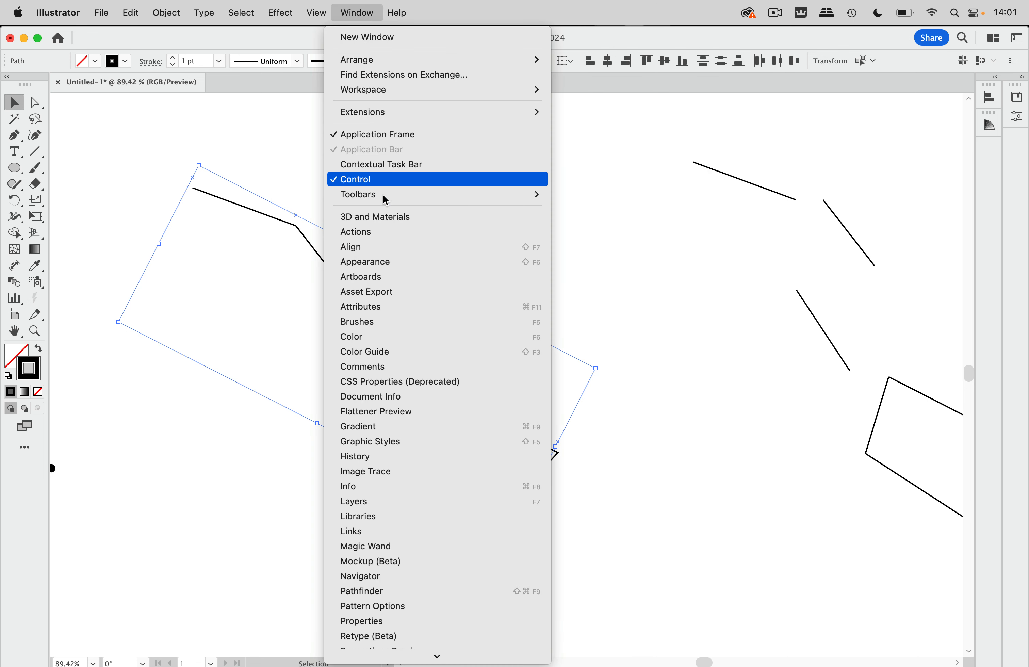
Open the Appearance panel beside the drawing, swap to black fill with no stroke, and select Fill
left_click(375, 262)
left_click_drag(850, 180, 482, 113)
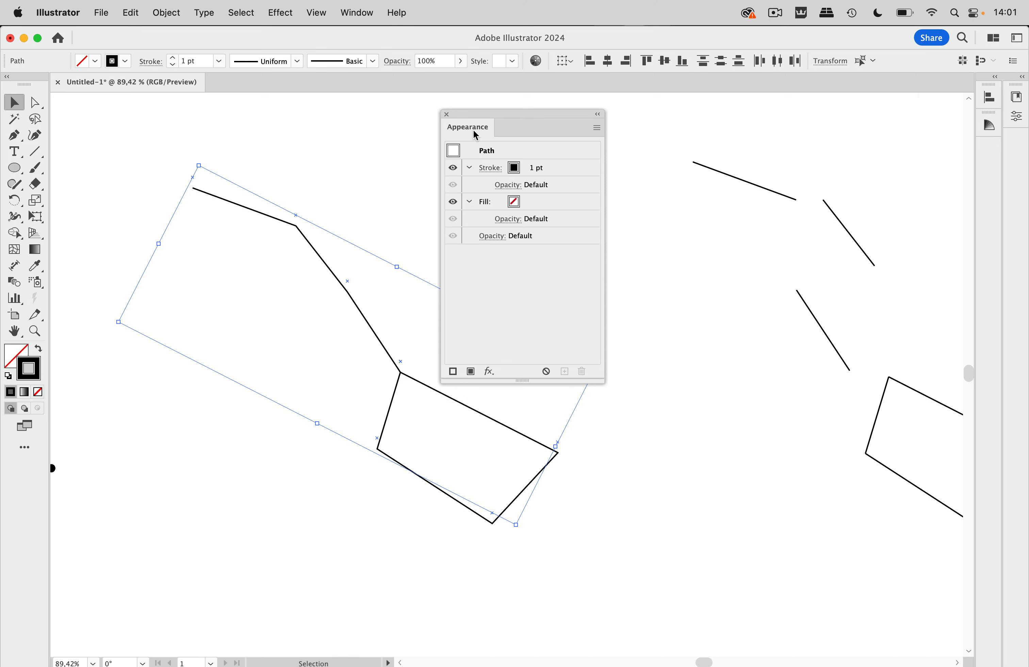
left_click(40, 351)
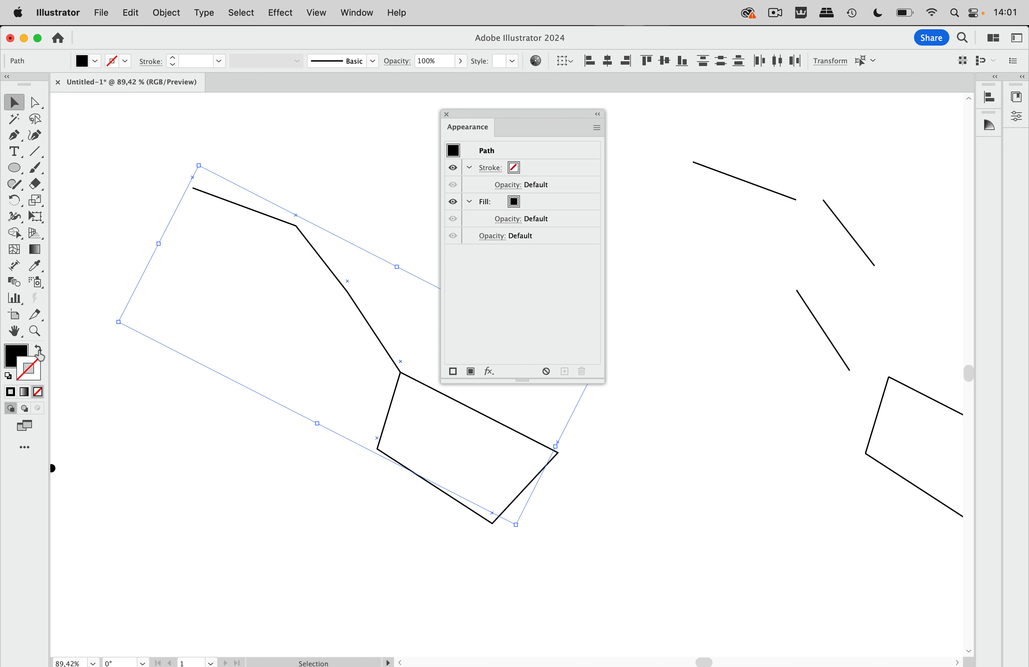
left_click(559, 208)
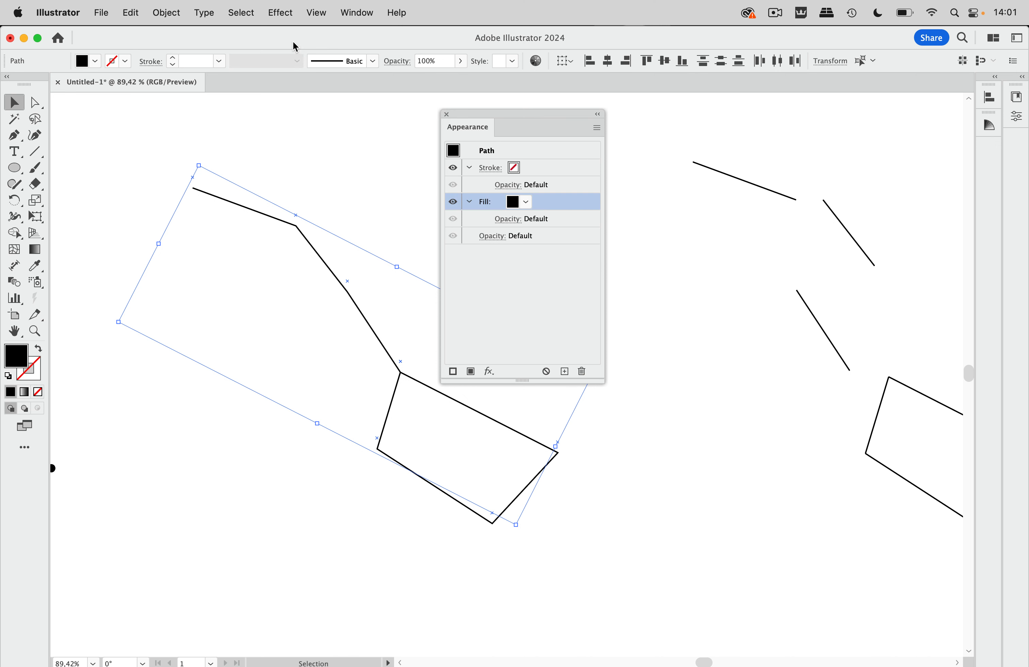
left_click(283, 14)
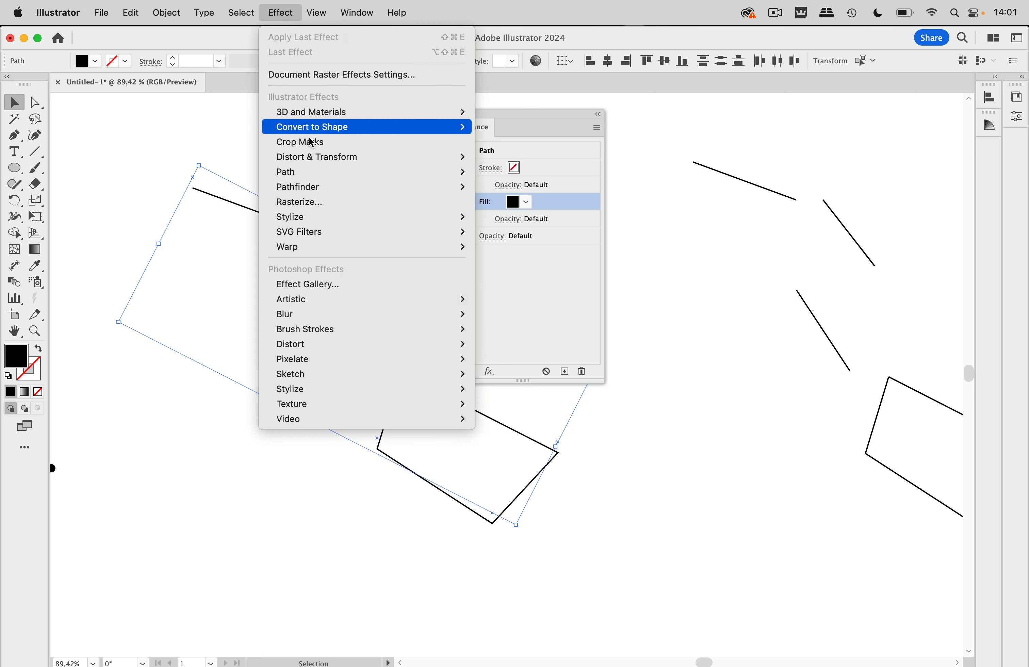
Apply an Ellipse shape effect to the path with absolute sizing and width 20 px
mouse_move(316, 129)
left_click(532, 159)
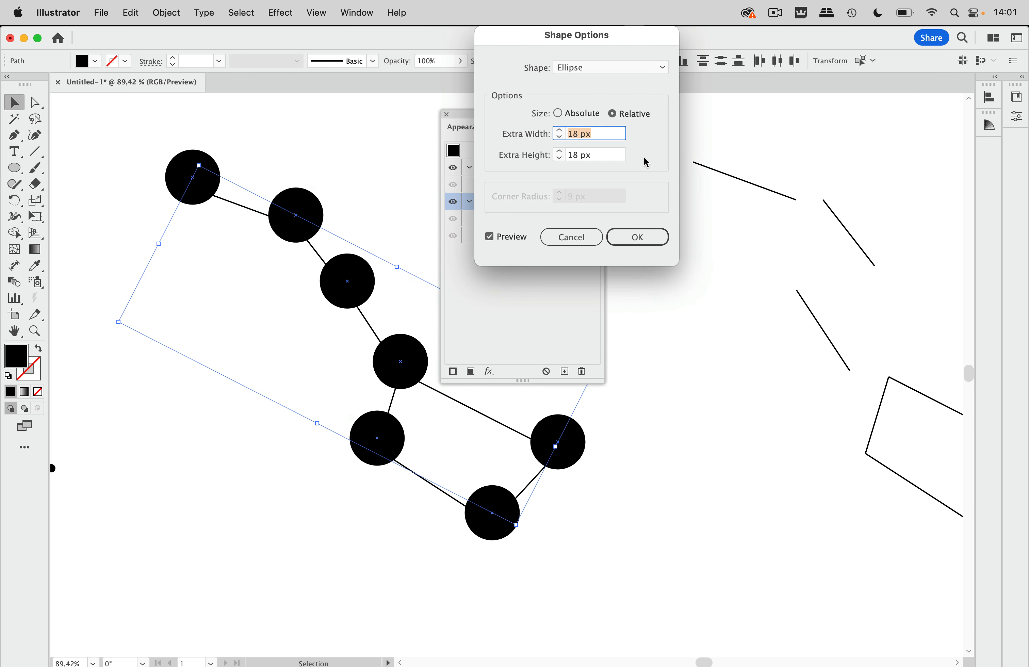
left_click(589, 116)
left_click(558, 136)
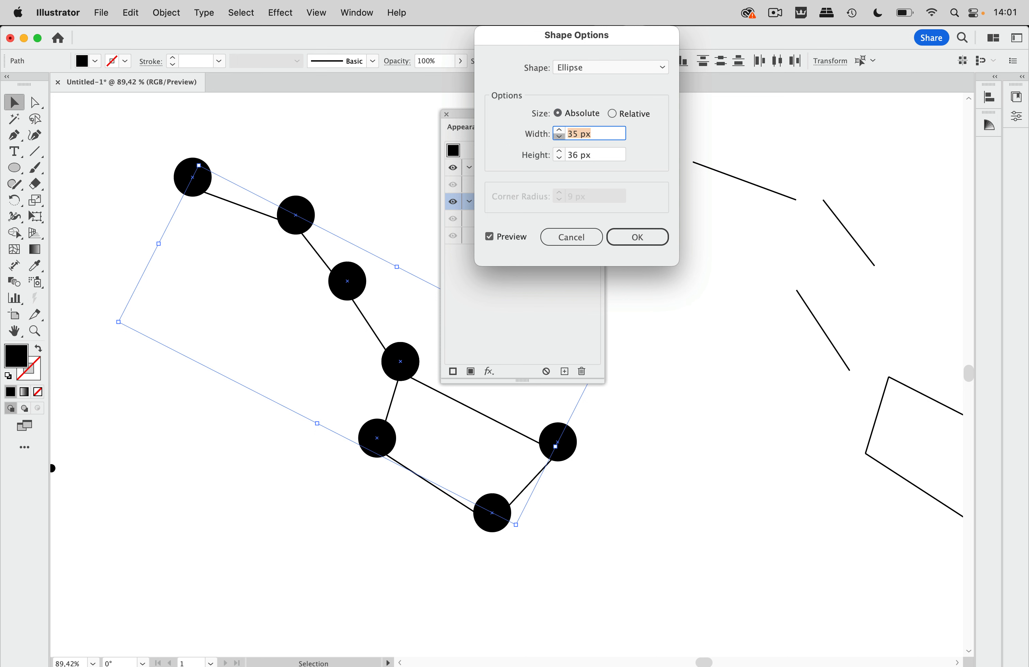
left_click(558, 136)
left_click(559, 137)
left_click(558, 137)
left_click(558, 137)
left_click(559, 137)
double_click(559, 136)
left_click(559, 136)
double_click(559, 136)
left_click(560, 136)
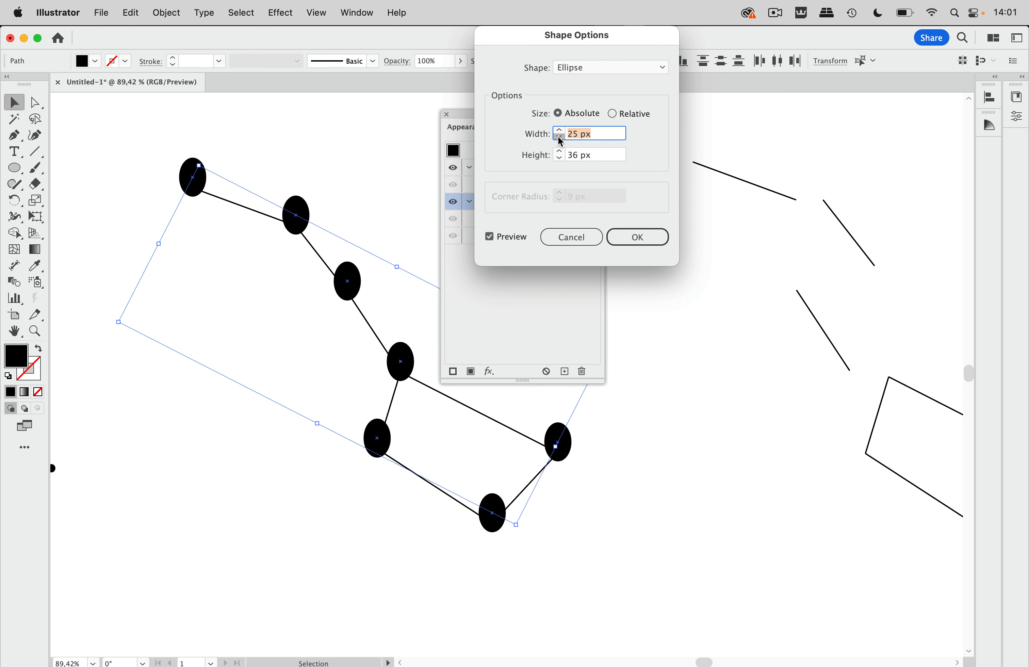
double_click(560, 136)
left_click(560, 136)
left_click(559, 137)
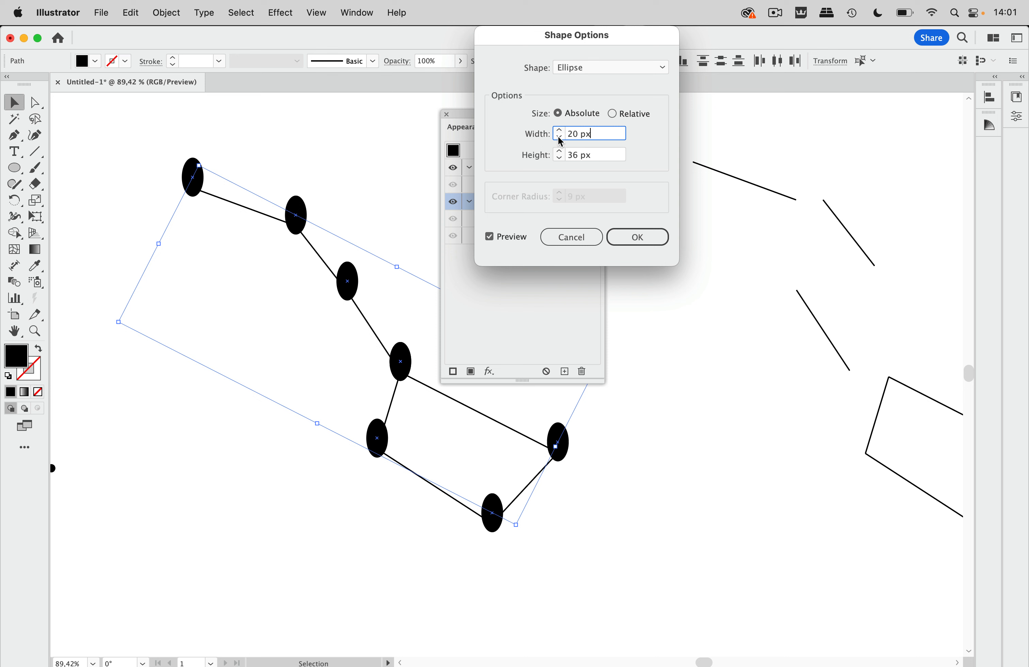
Set the ellipse height to 20 px and confirm the round black dots
left_click(573, 157)
type("20")
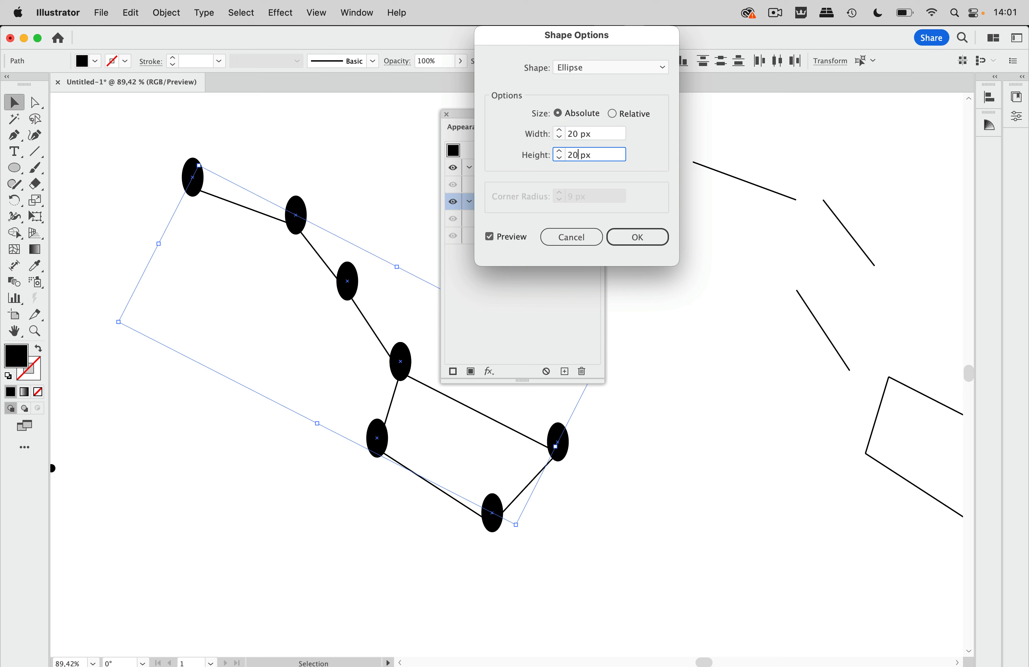
left_click(601, 135)
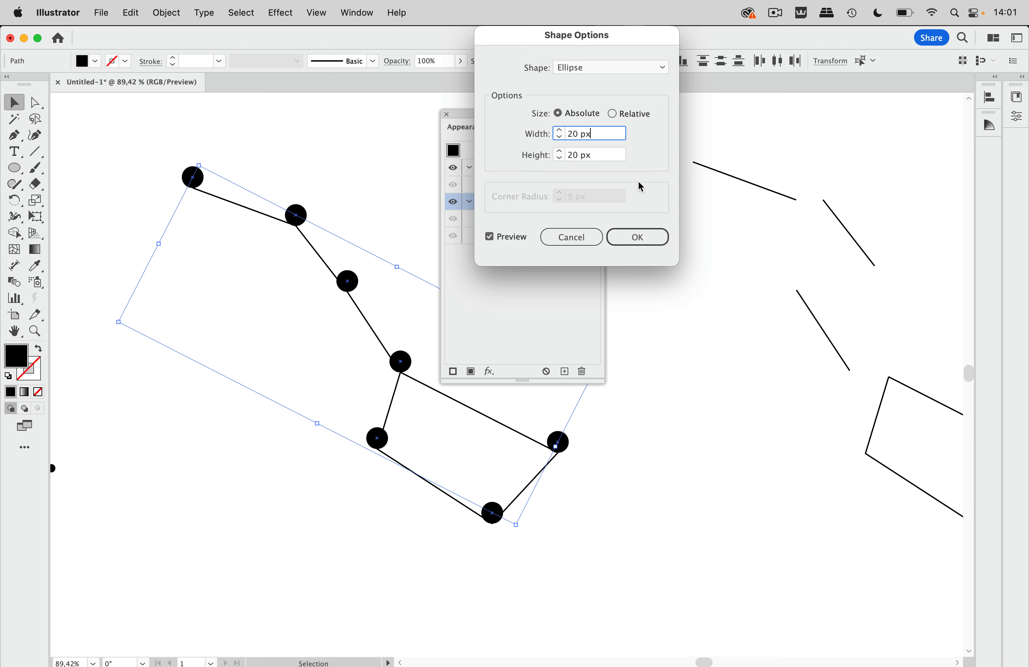
left_click(639, 239)
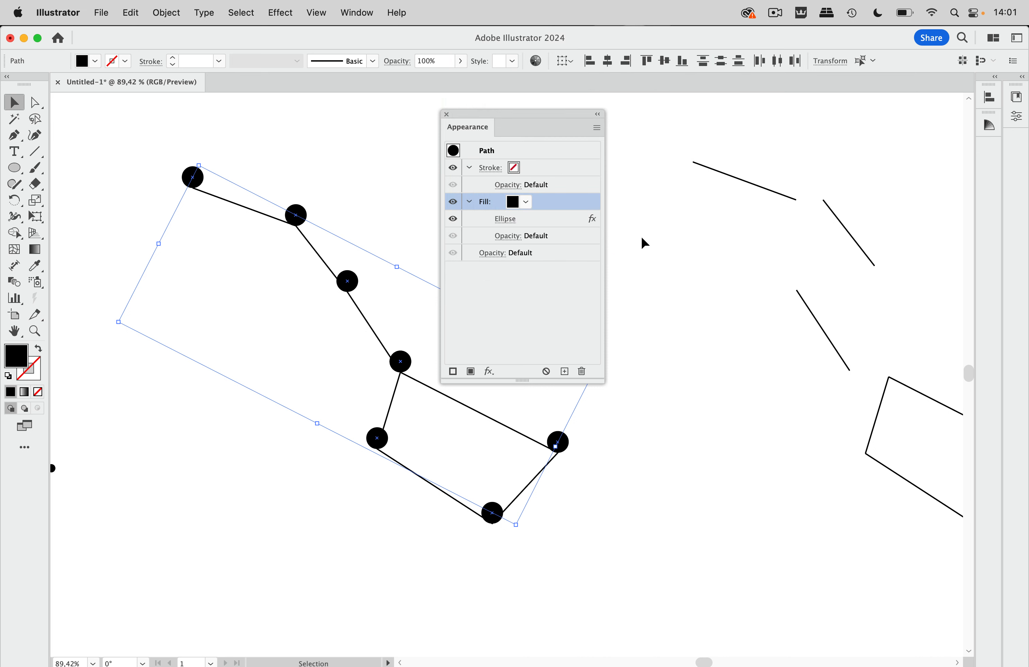
Nudge the constellation path slightly downward with Shift+Down
left_click_drag(563, 120, 815, 124)
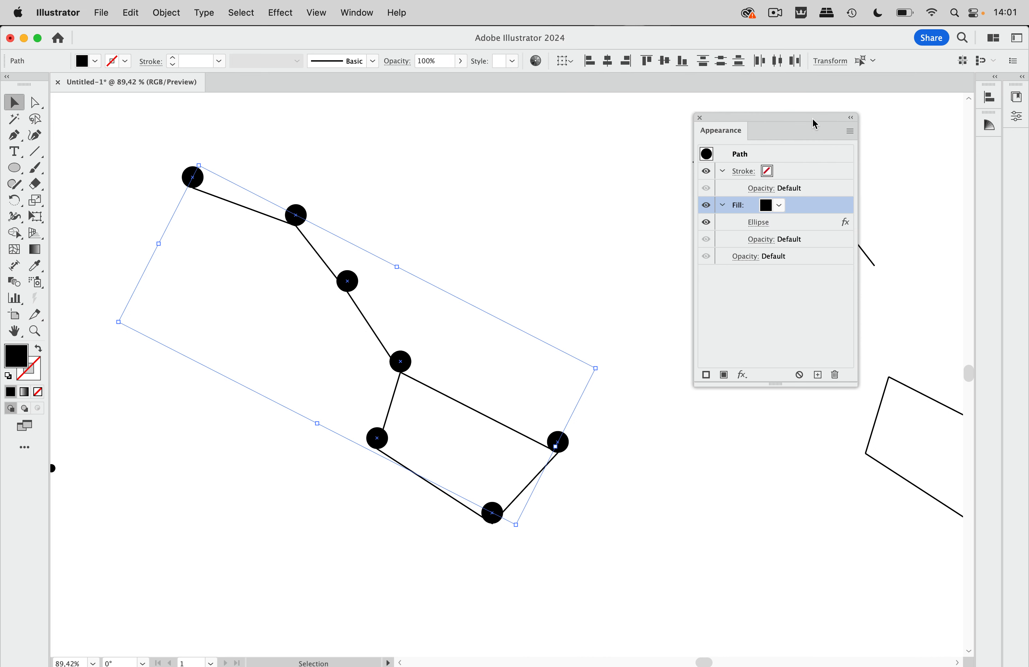
key("shift+Down")
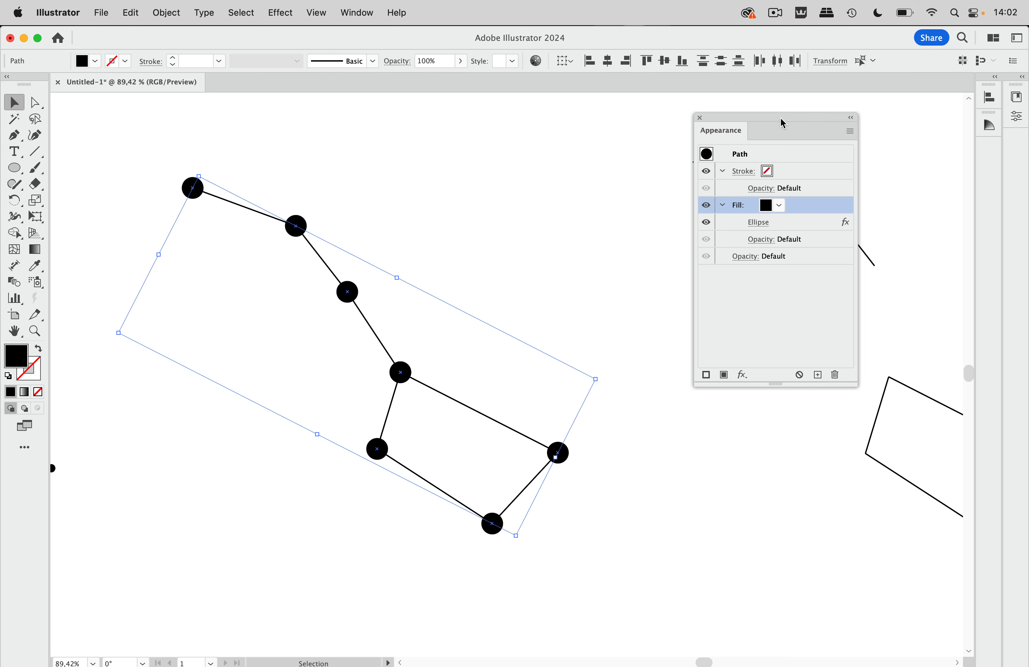
left_click_drag(782, 123, 574, 87)
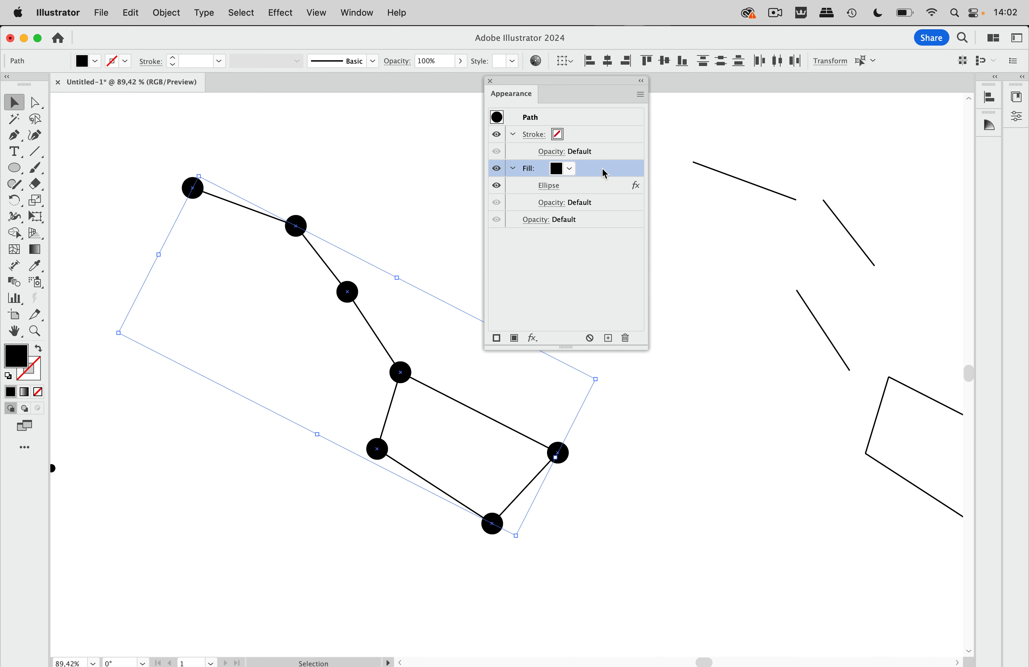
Add a second fill to the path and make it white
left_click(608, 338)
left_click(571, 220)
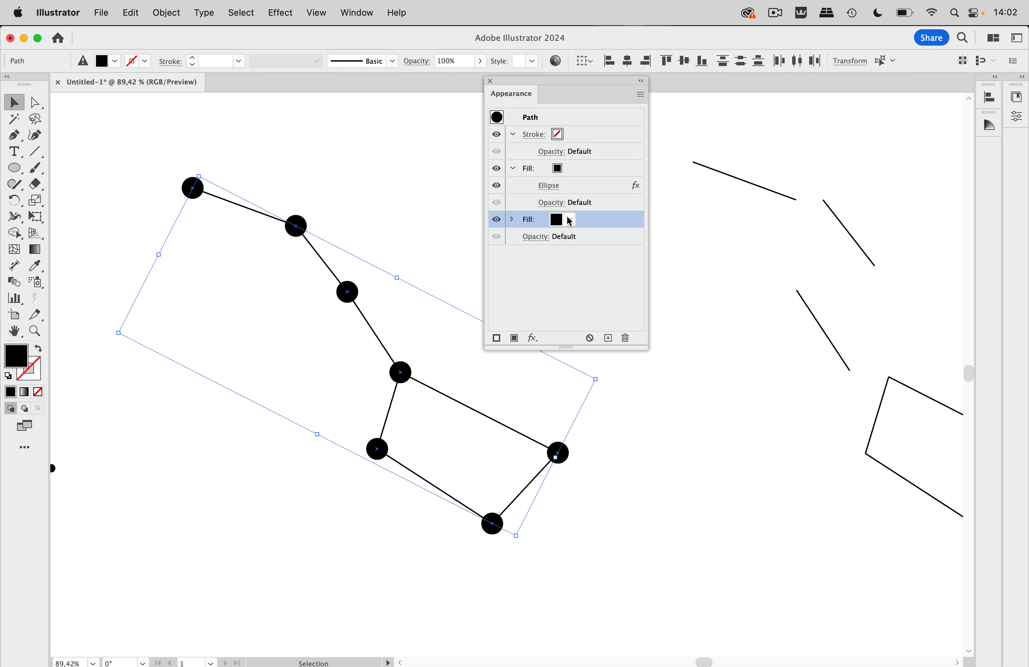
left_click(570, 219)
left_click(449, 243)
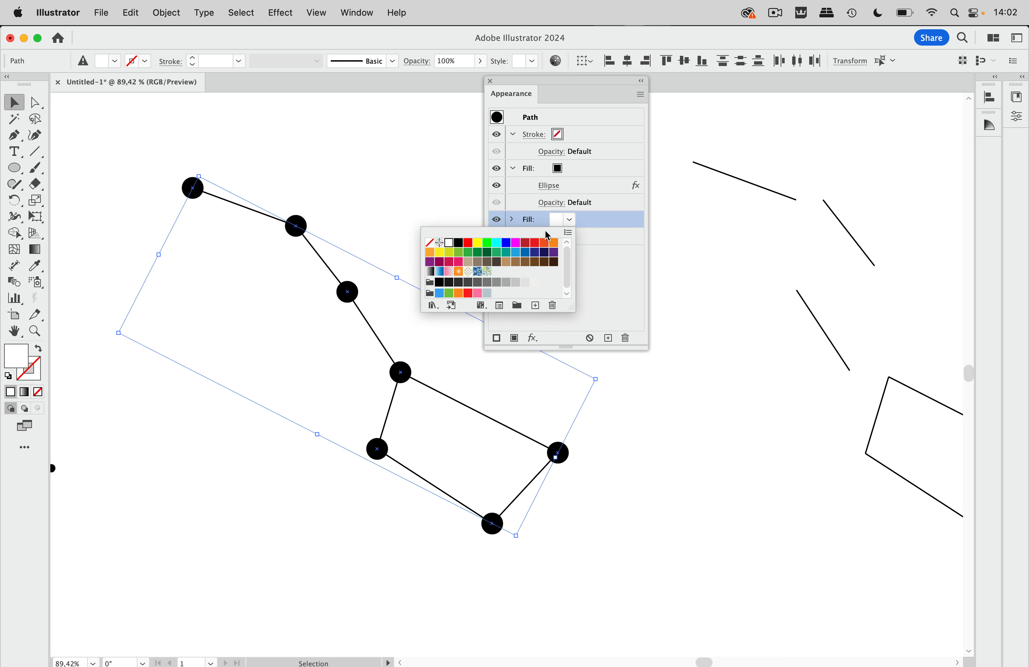
left_click(593, 225)
Resize the white fill's Ellipse effect to 24 × 24 px, then deselect the path
left_click(513, 220)
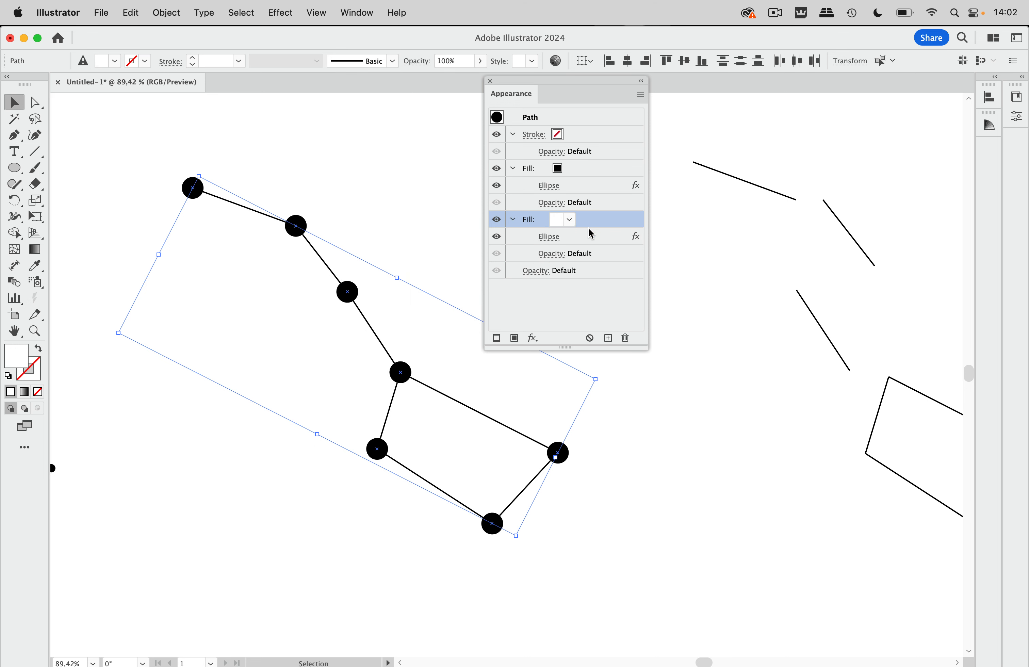
left_click(554, 239)
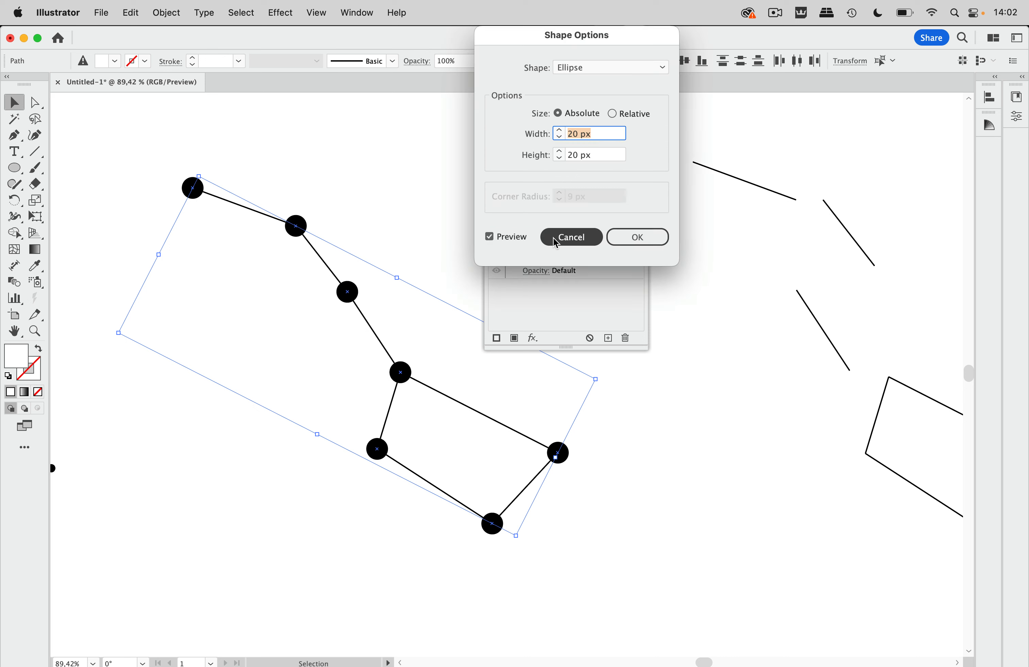
left_click(560, 130)
left_click(560, 130)
left_click(559, 152)
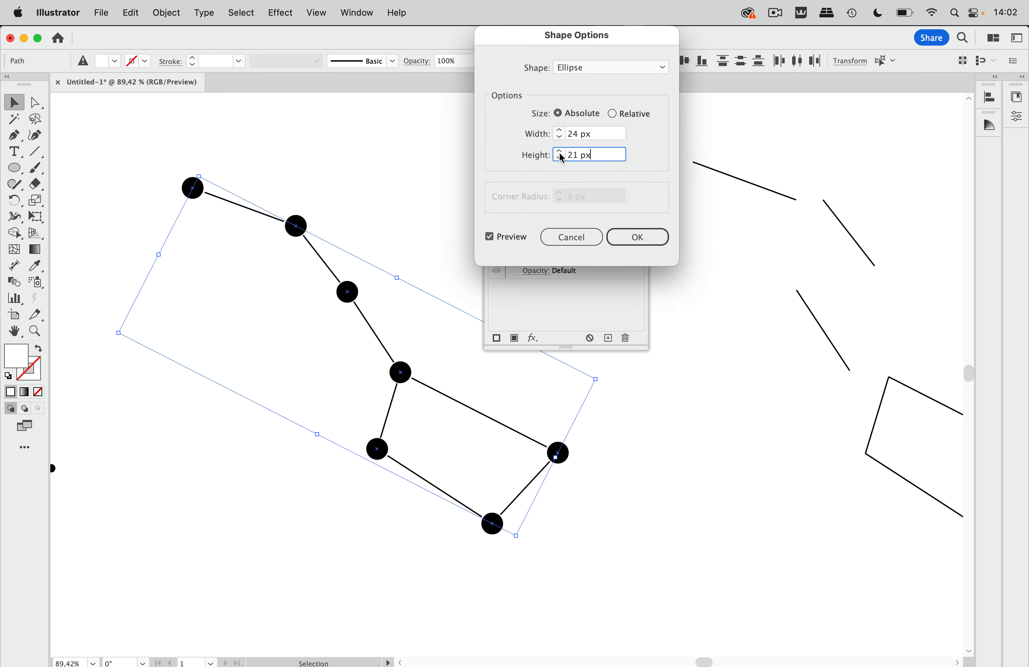
left_click(637, 237)
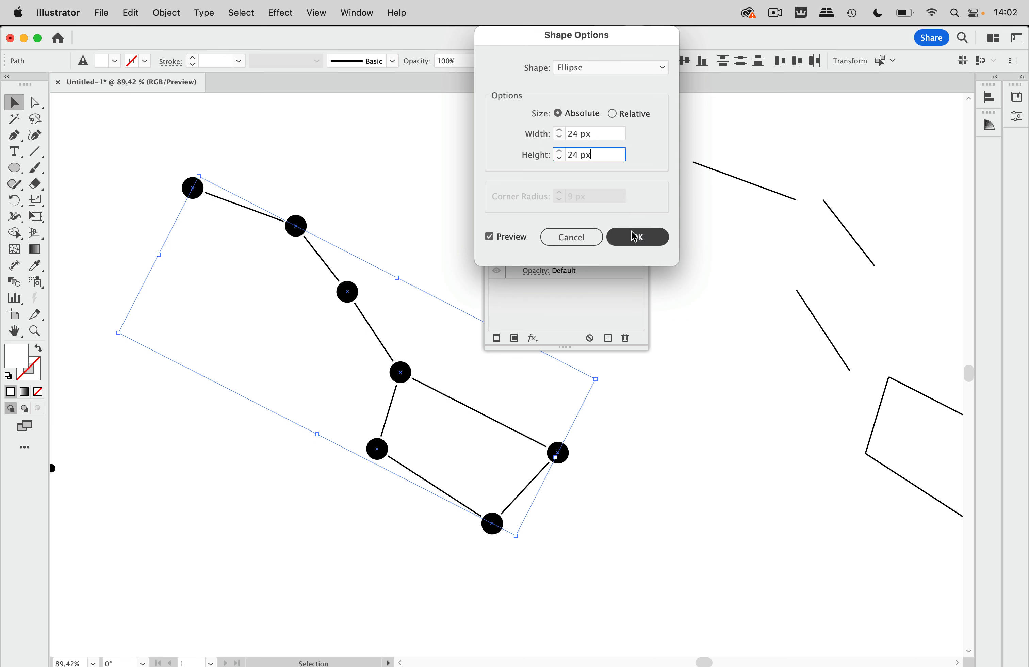
left_click(688, 365)
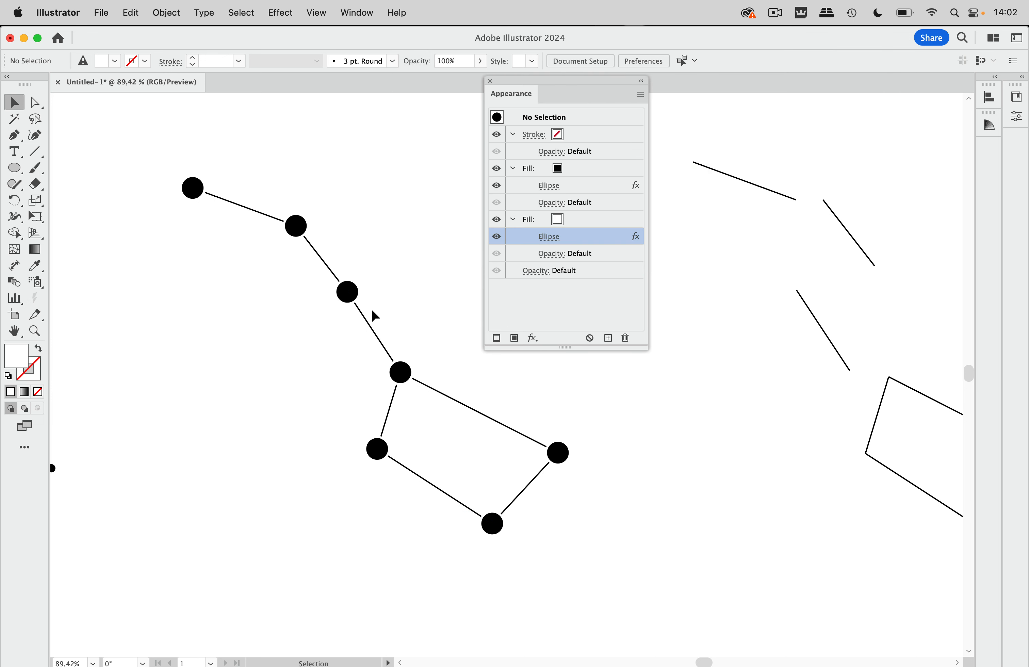